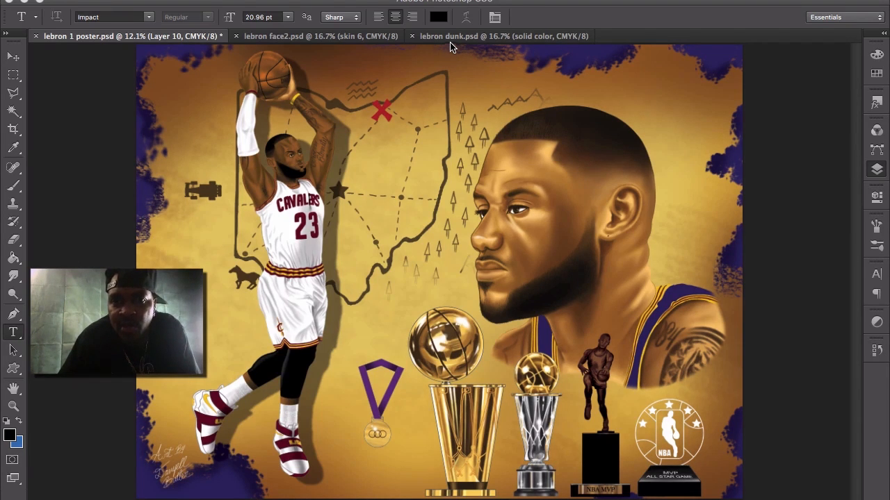
Display the layer list, view lebron dunk.psd and switch to the lebron face2.psd document.
key("F7")
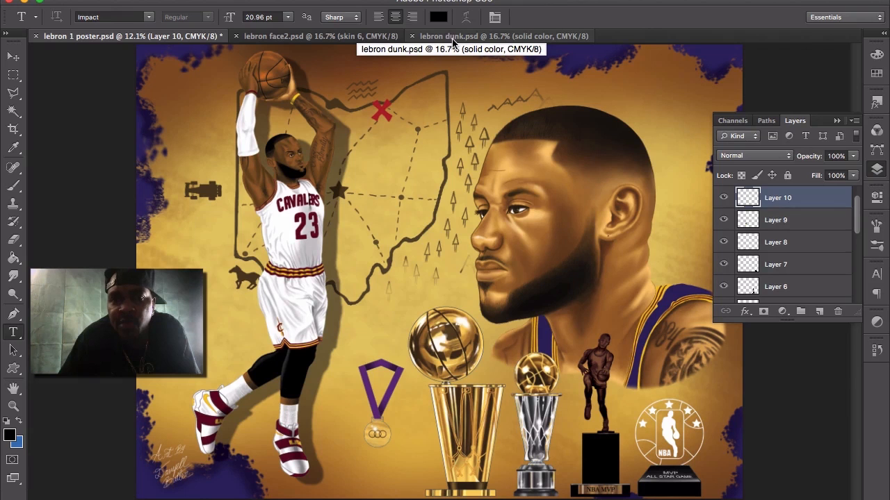
left_click(454, 39)
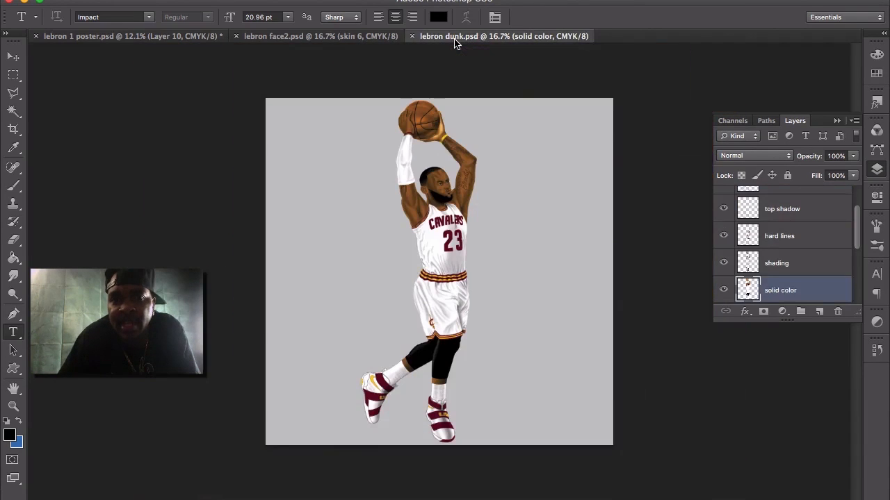
left_click(333, 36)
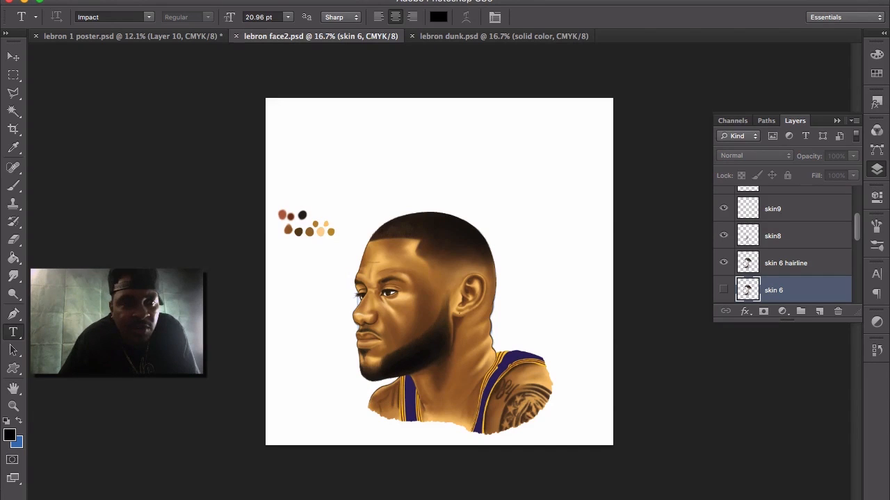
Hide the white for eyes, skin 4 and skin 5 layers of the portrait.
left_click(14, 406)
left_click(521, 276, "alt")
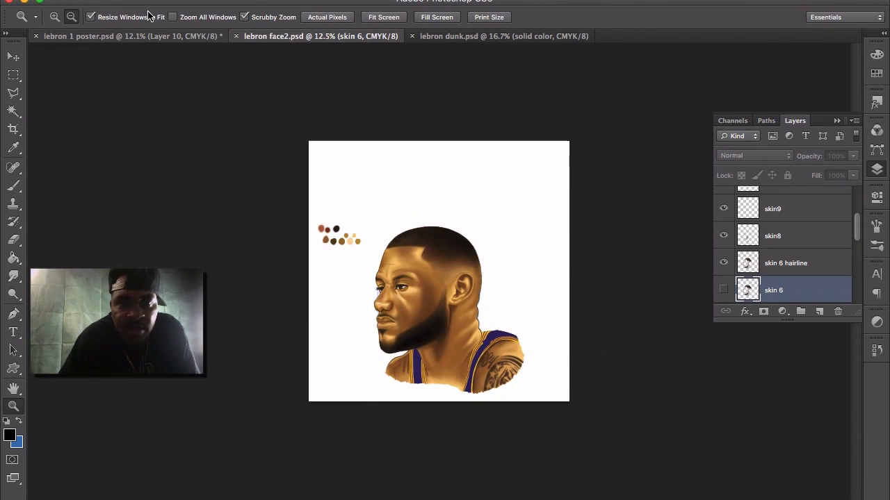
left_click(420, 316)
left_click(441, 396)
left_click(440, 400)
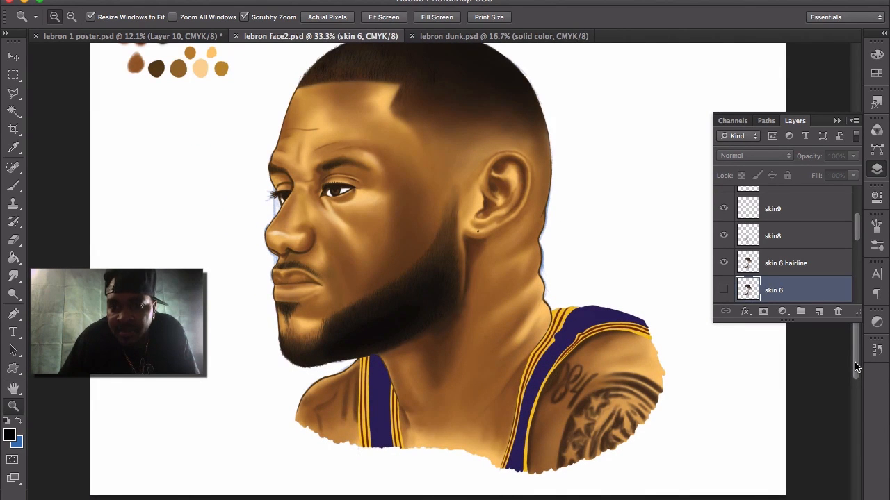
scroll(854, 361, "up", 3)
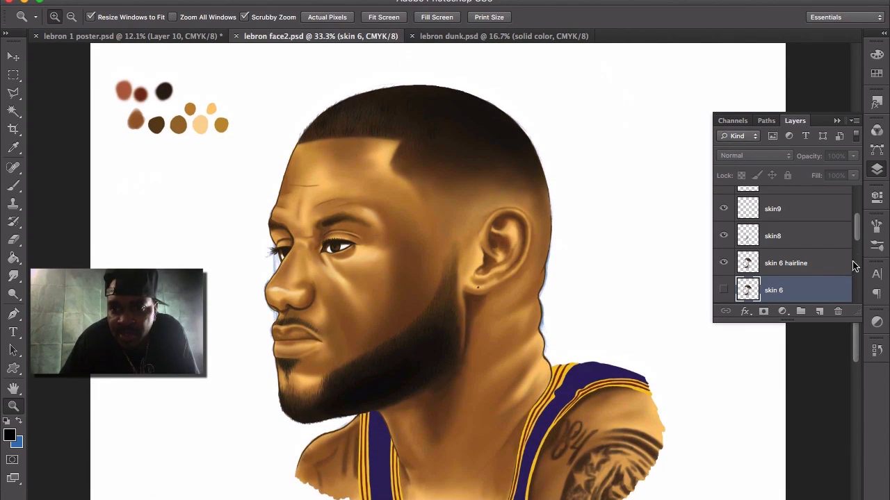
left_click_drag(859, 234, 859, 278)
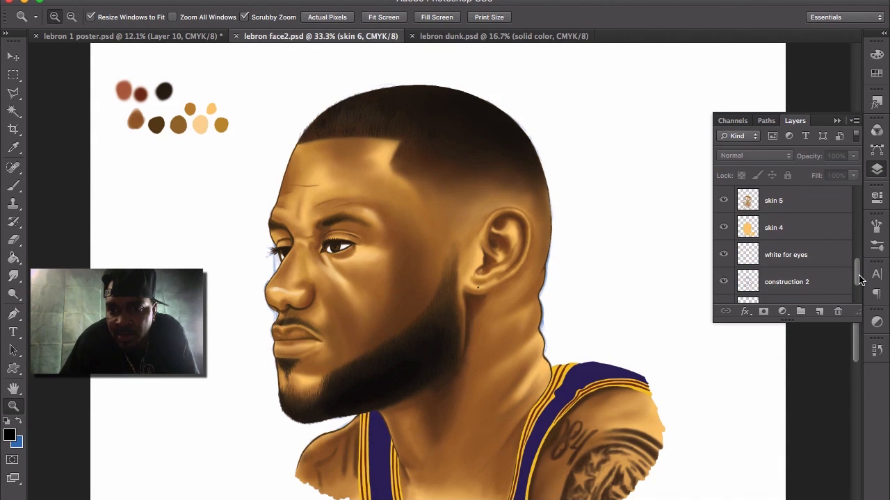
left_click(724, 254)
left_click(724, 227)
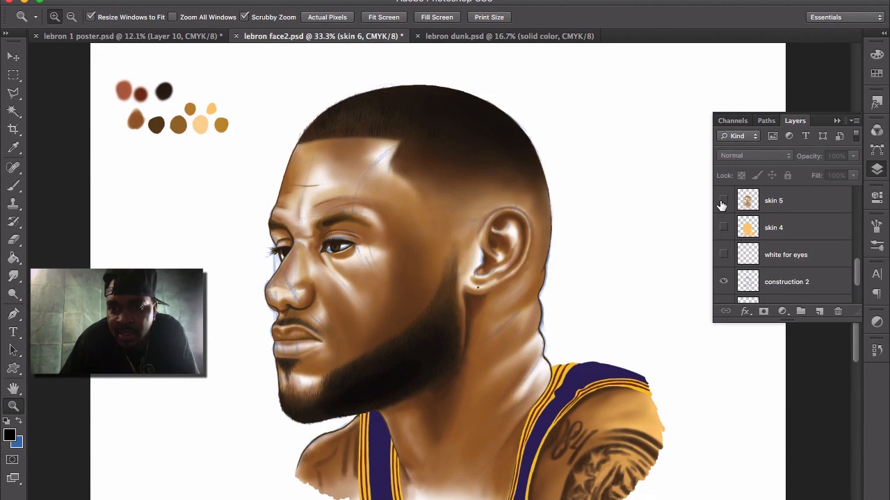
left_click(723, 200)
Hide the skin7, Layer 3, skin 6 hairline, skin8 and skin9 layers.
left_click_drag(859, 265, 859, 247)
left_click(722, 227)
left_click(723, 200)
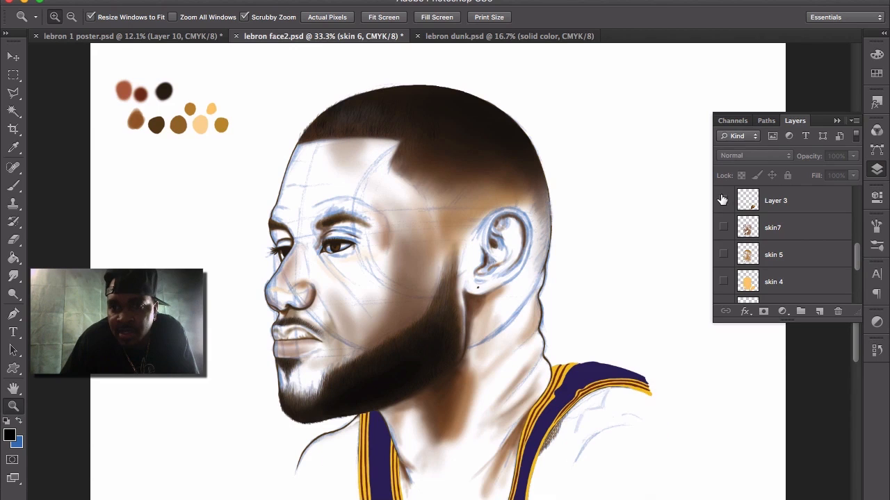
left_click_drag(863, 252, 859, 234)
left_click(723, 201)
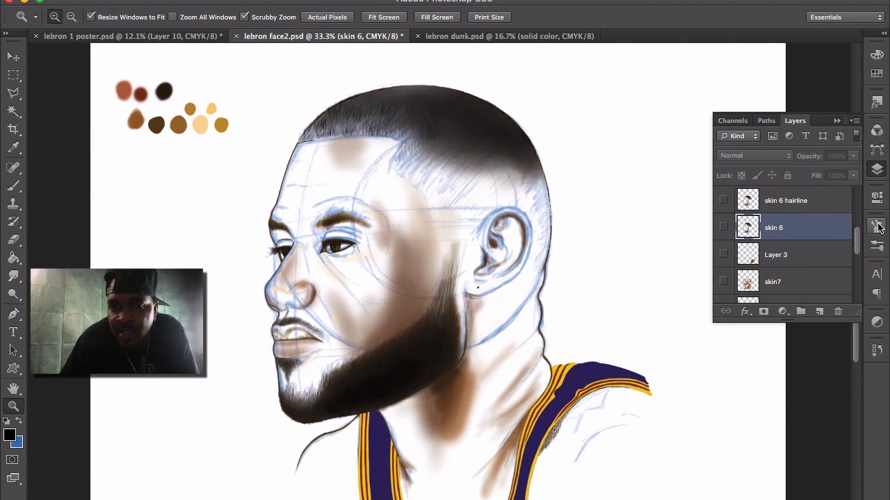
left_click_drag(856, 243, 857, 224)
left_click(723, 227)
left_click(723, 201)
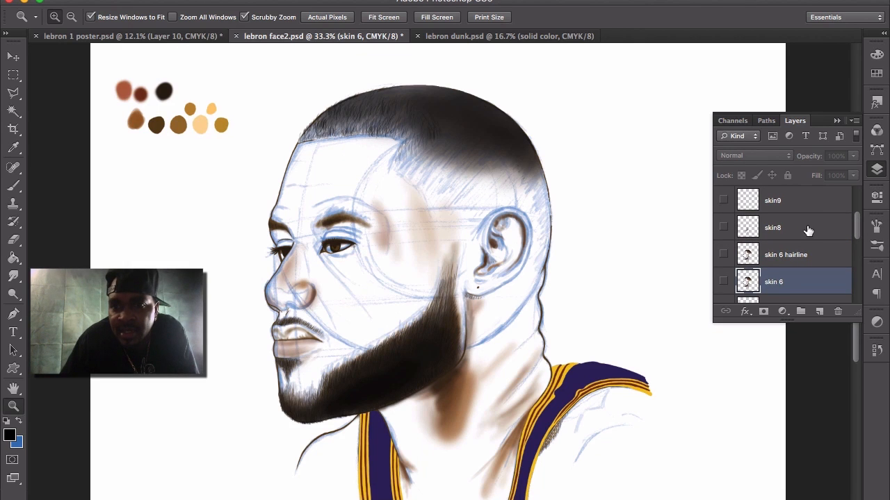
Hide the brown hardline3, jerzy color and skin10 layers so only the blue construction sketch is left.
left_click_drag(856, 234, 857, 207)
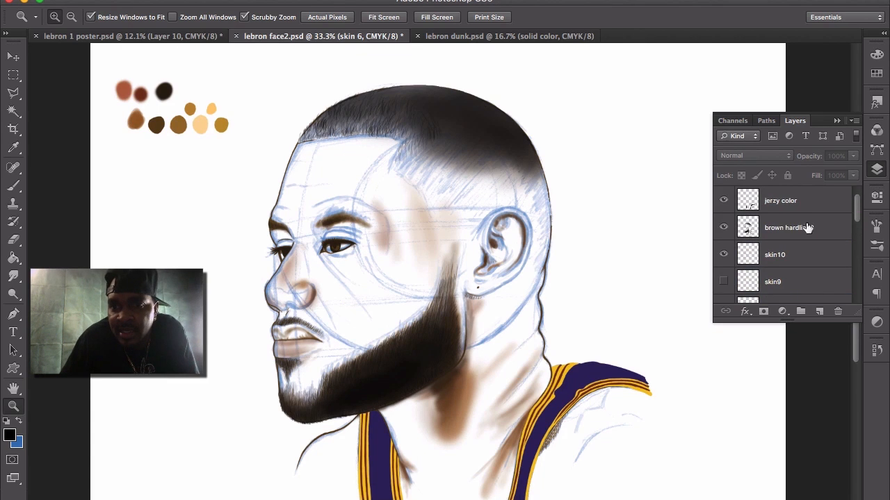
left_click(722, 227)
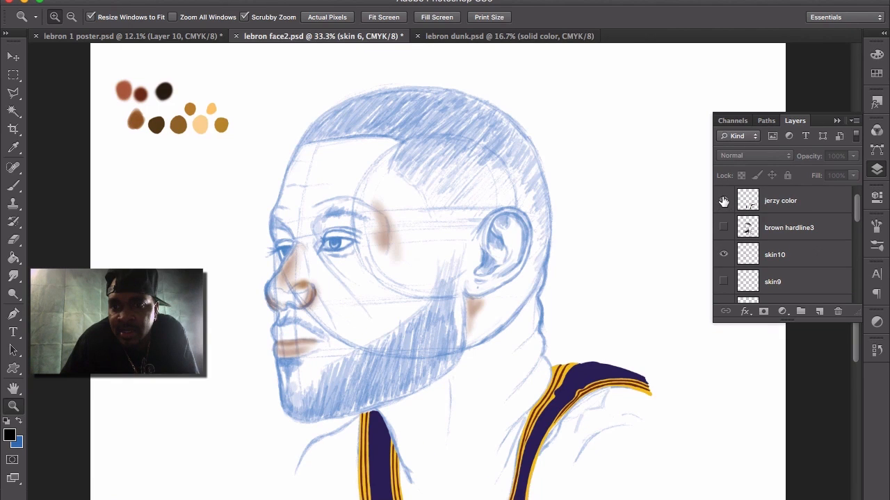
left_click(723, 200)
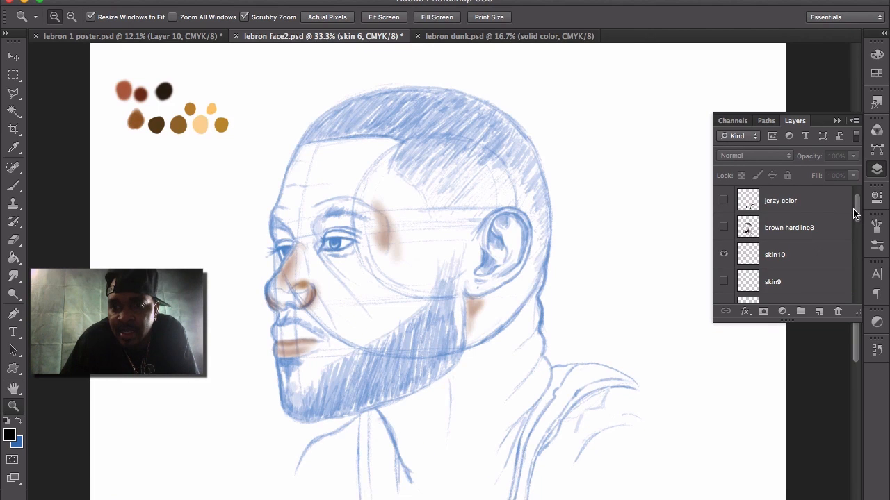
left_click(723, 254)
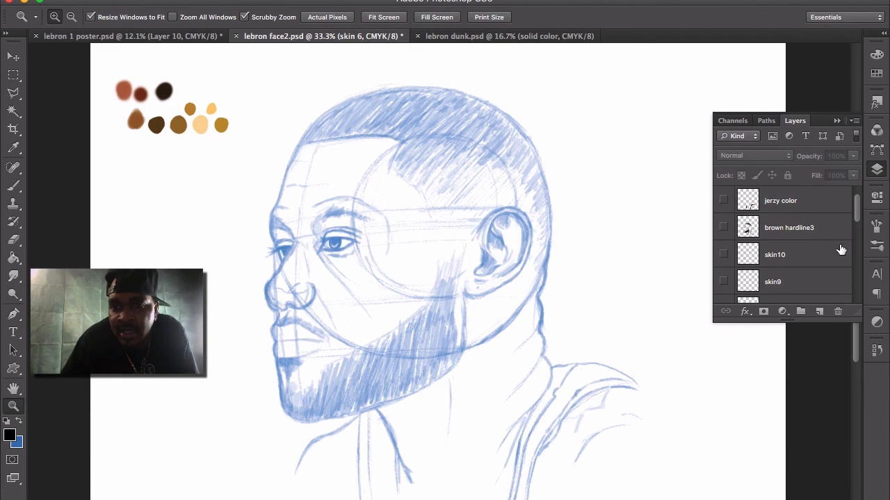
Examine the construction 1 and construction 2 layers that hold the portrait's blue sketch.
scroll(855, 221, "up", 1)
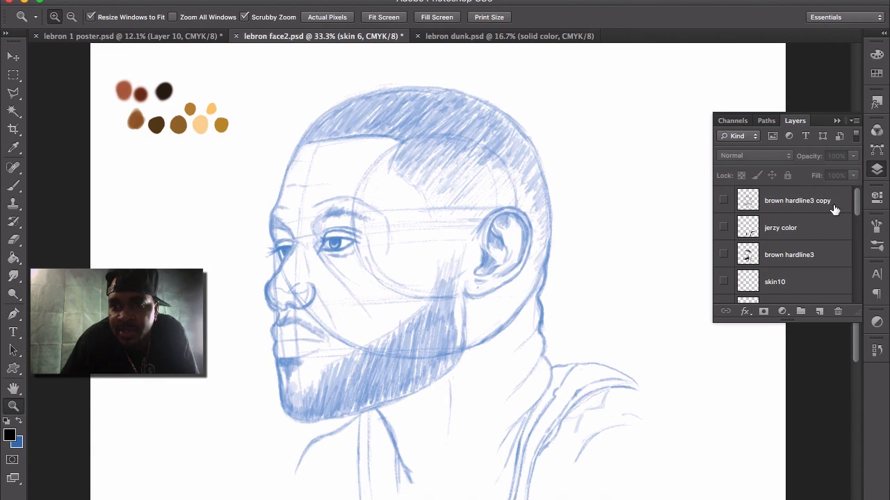
left_click_drag(861, 212, 859, 284)
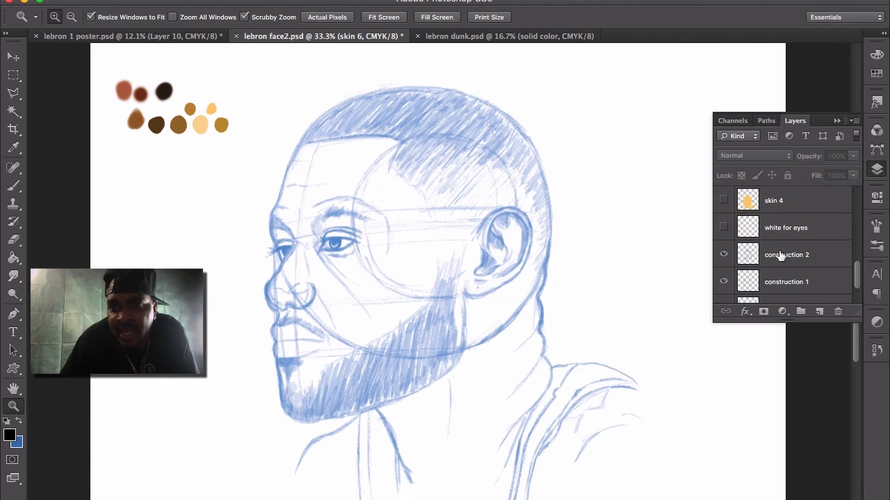
left_click(723, 255)
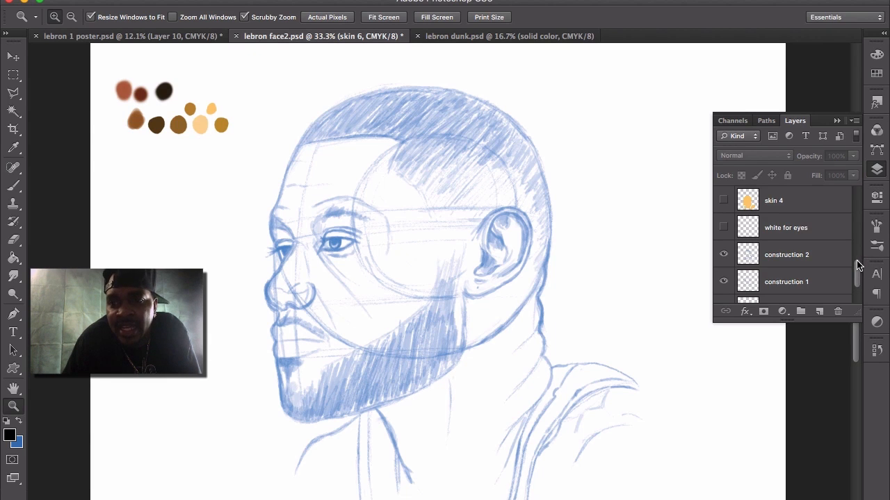
Show the brown hardline3 copy layer with the brown line art over the sketch.
scroll(857, 265, "up", 1)
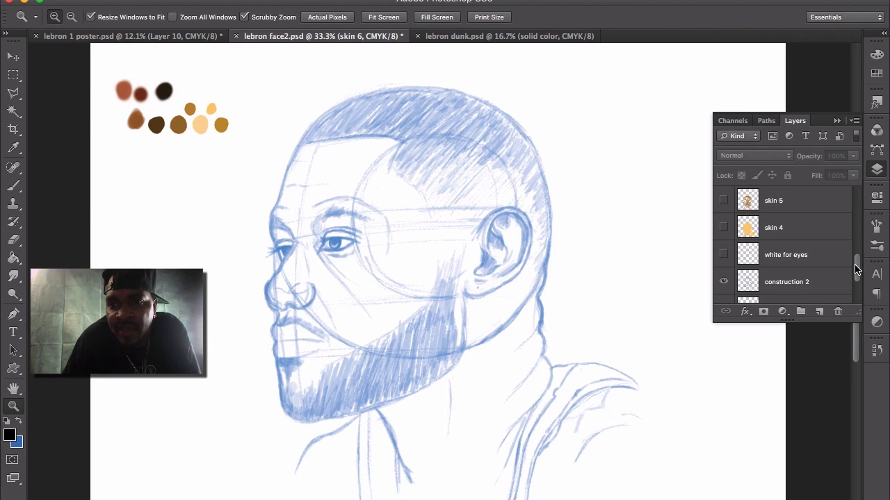
left_click_drag(859, 271, 854, 182)
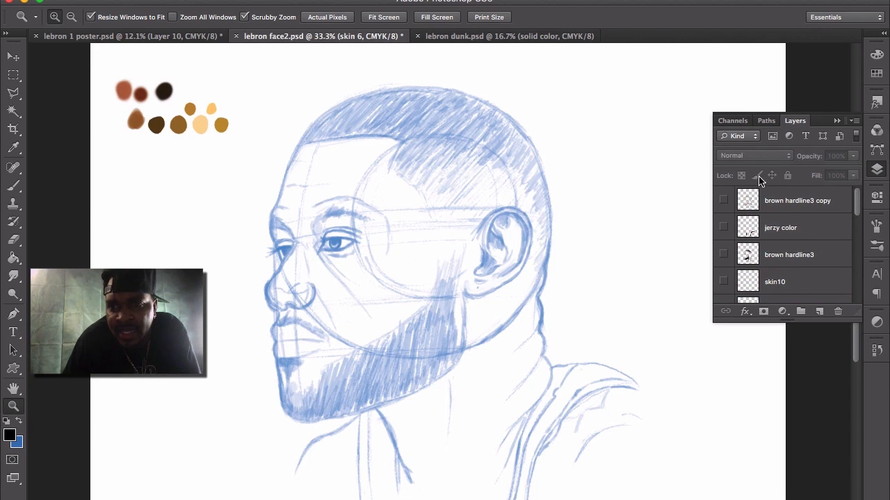
left_click(723, 200)
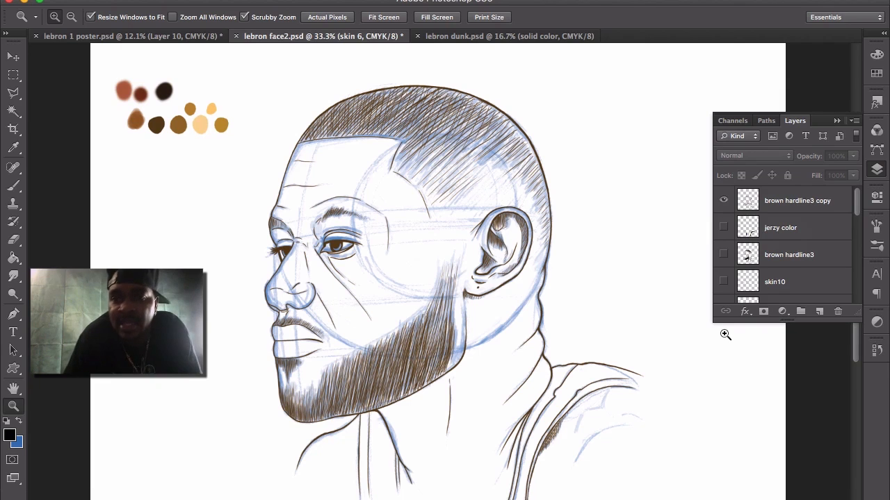
Show the skin 4 flat base color and the skin 5 shading layers beneath the line art.
left_click_drag(859, 214, 862, 221)
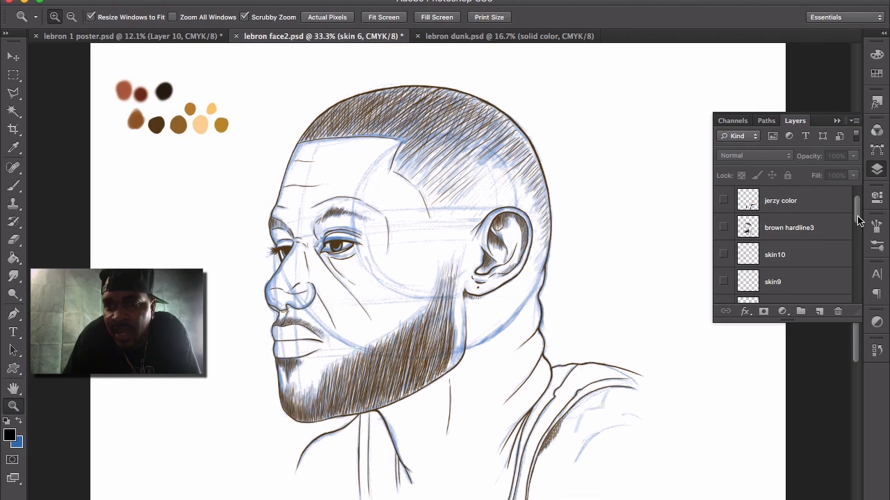
left_click_drag(859, 222, 860, 276)
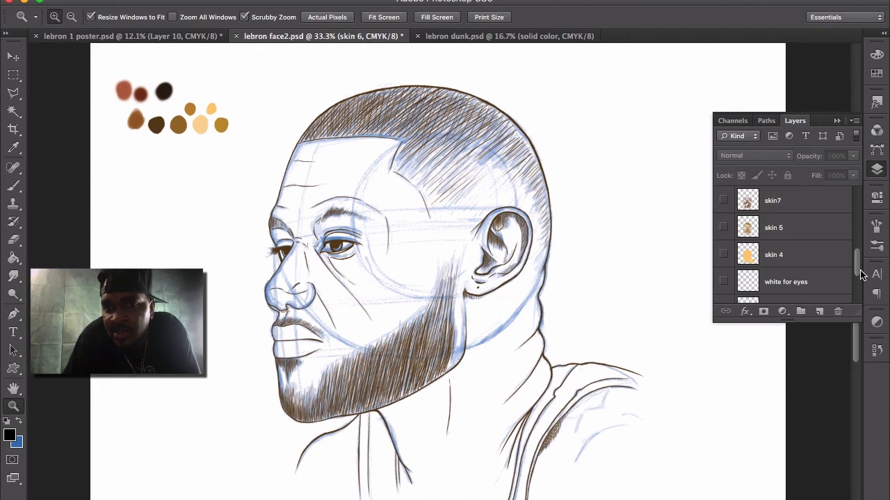
left_click(724, 255)
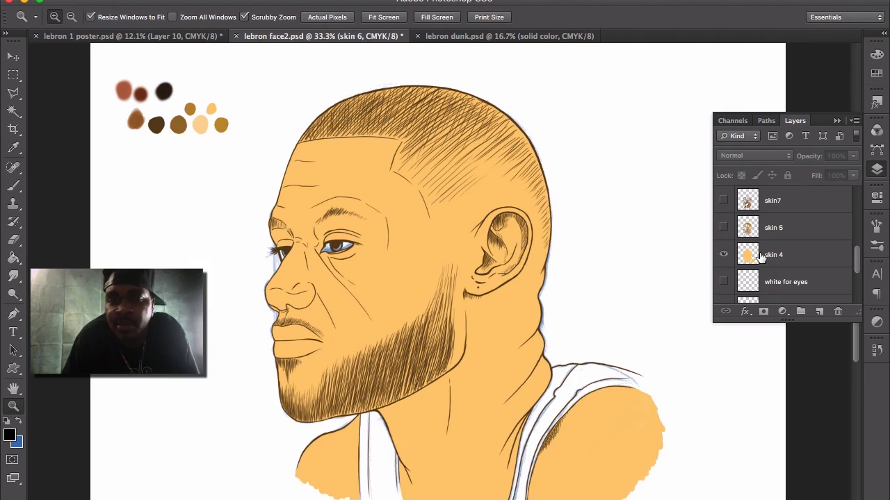
left_click(723, 228)
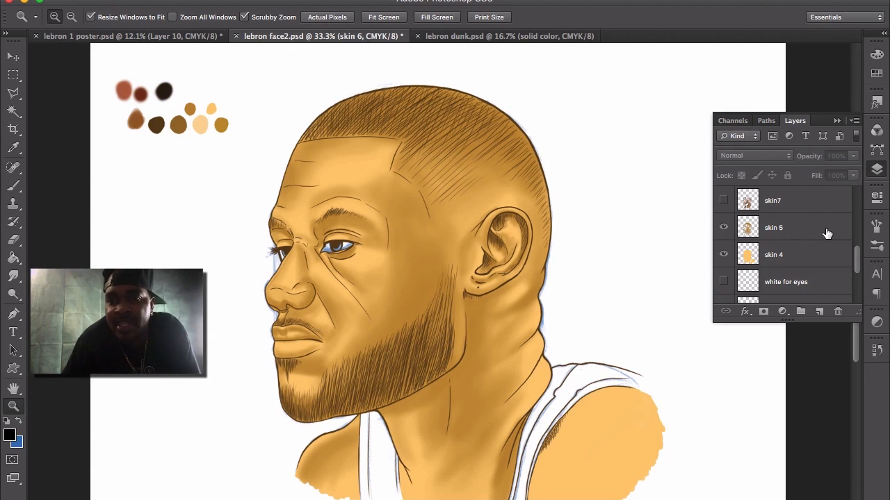
Show the darker skin7 shading layer and the white for eyes layer.
left_click_drag(858, 261, 857, 250)
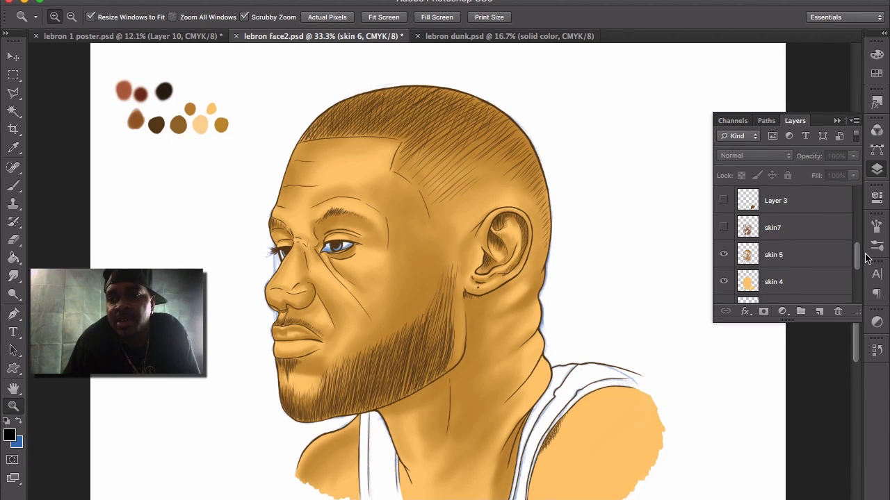
left_click_drag(859, 259, 858, 247)
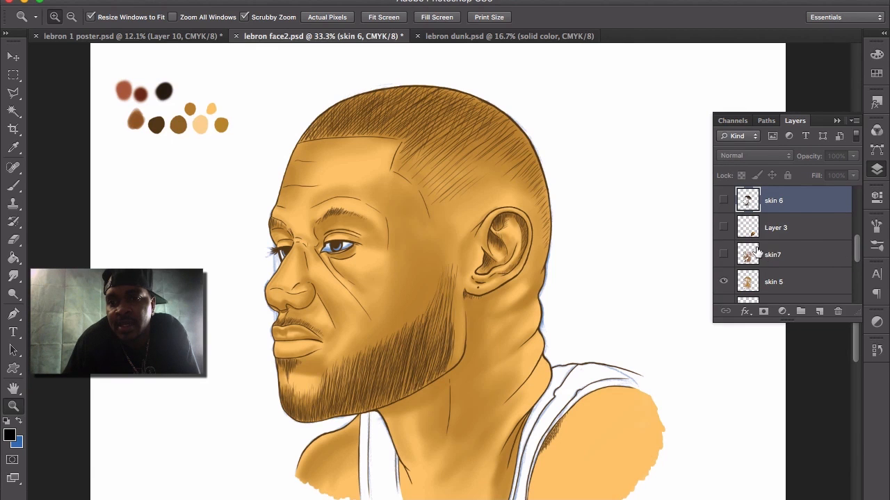
left_click(724, 255)
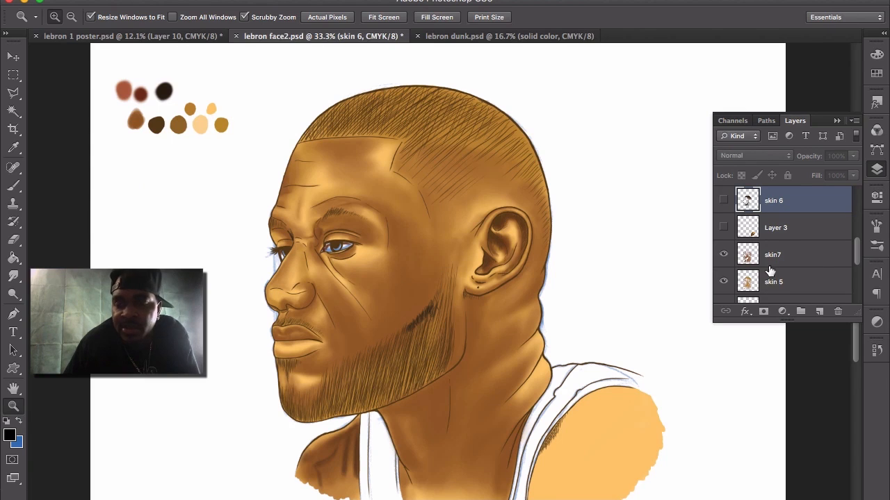
left_click_drag(859, 249, 860, 258)
left_click(724, 282)
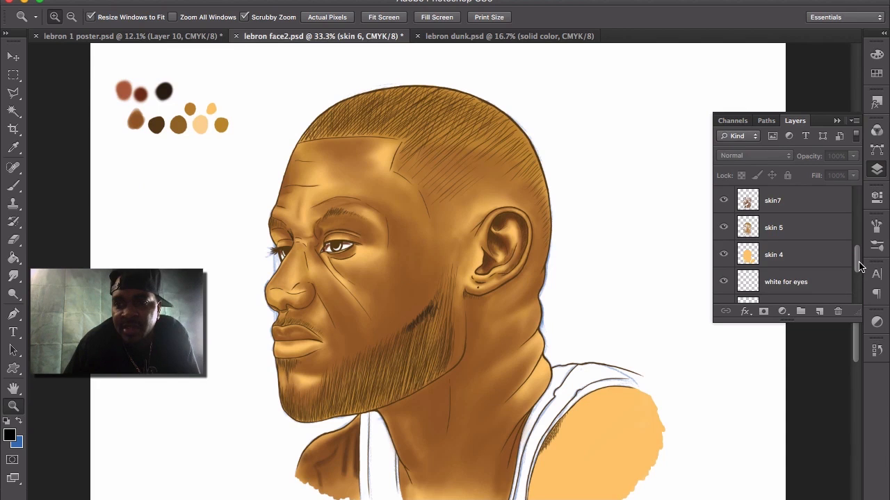
Show the skin 6 and skin 6 hairline layers to darken the hair and beard.
left_click_drag(859, 264, 859, 262)
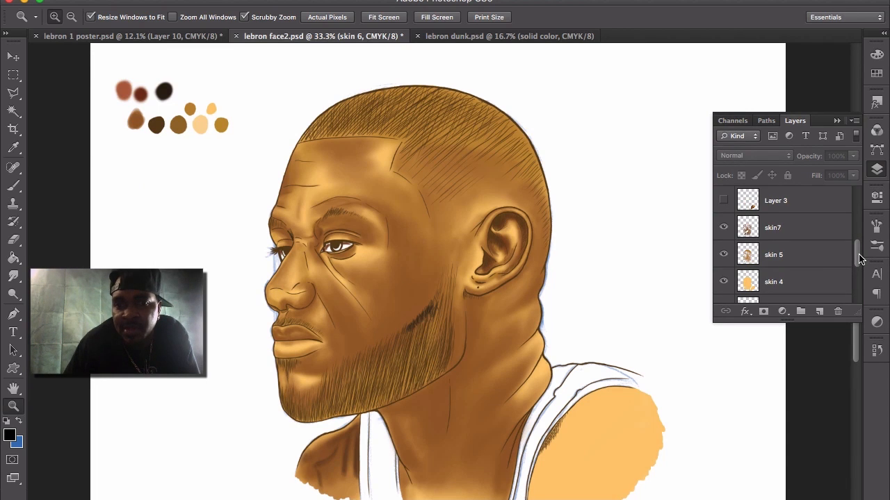
left_click_drag(859, 258, 859, 255)
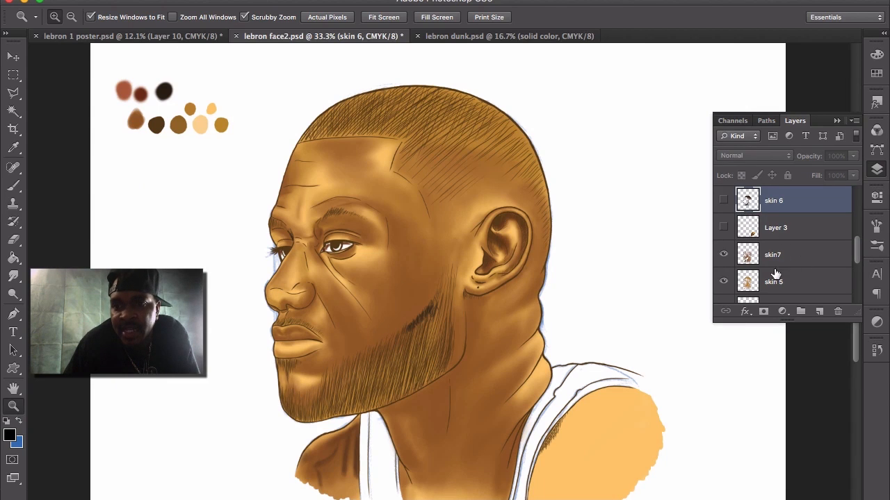
left_click(723, 201)
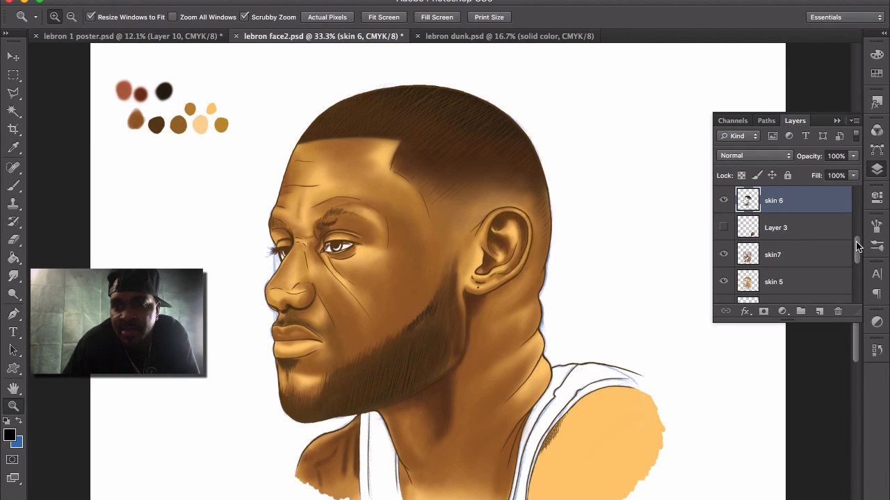
left_click_drag(857, 249, 857, 238)
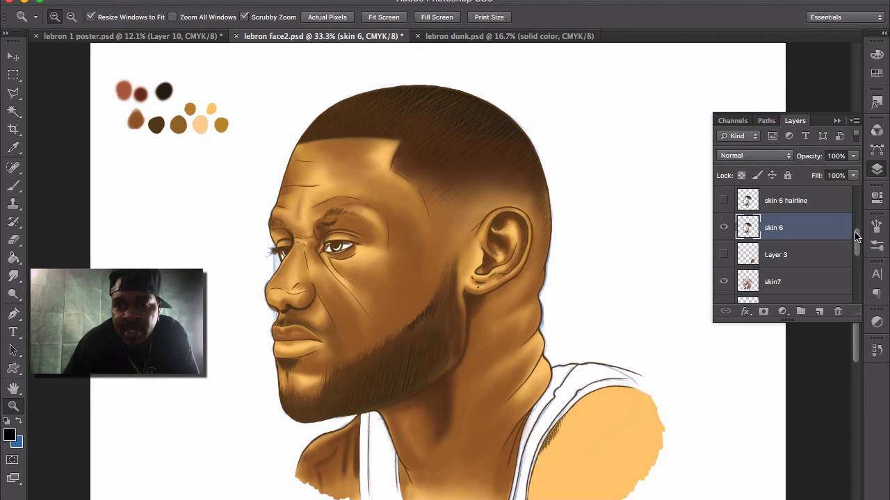
left_click(723, 201)
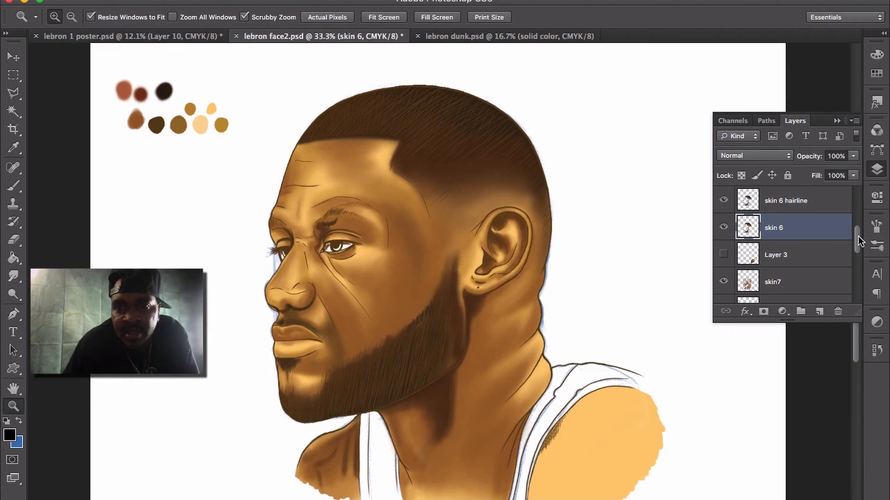
scroll(858, 239, "up", 1)
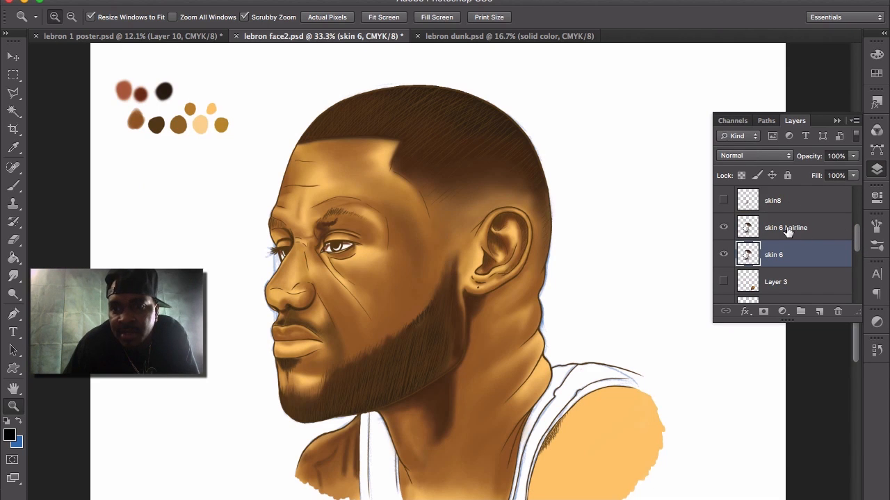
Show the skin8 shading layer and hide the brown hardline3 copy line art.
left_click(724, 201)
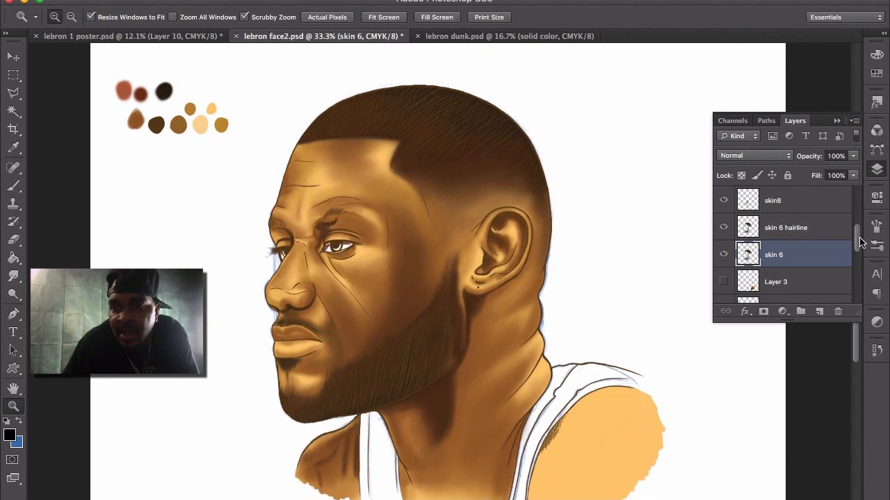
left_click_drag(860, 241, 859, 226)
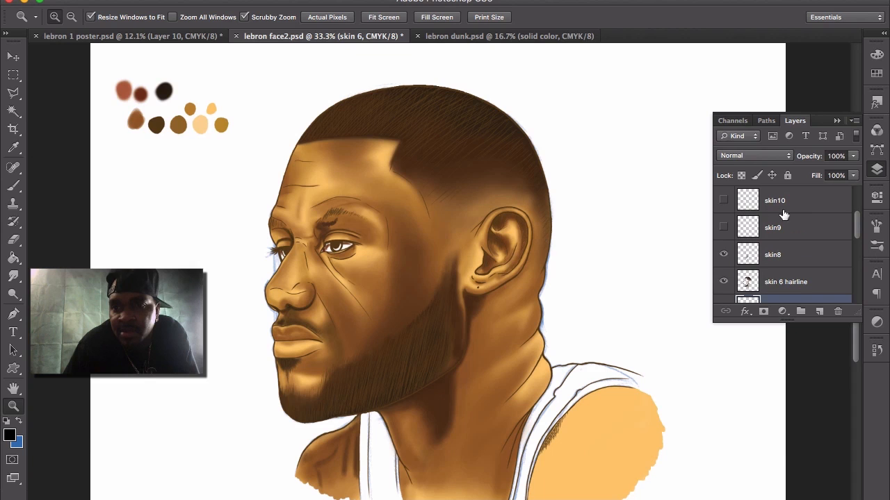
left_click_drag(858, 230, 858, 202)
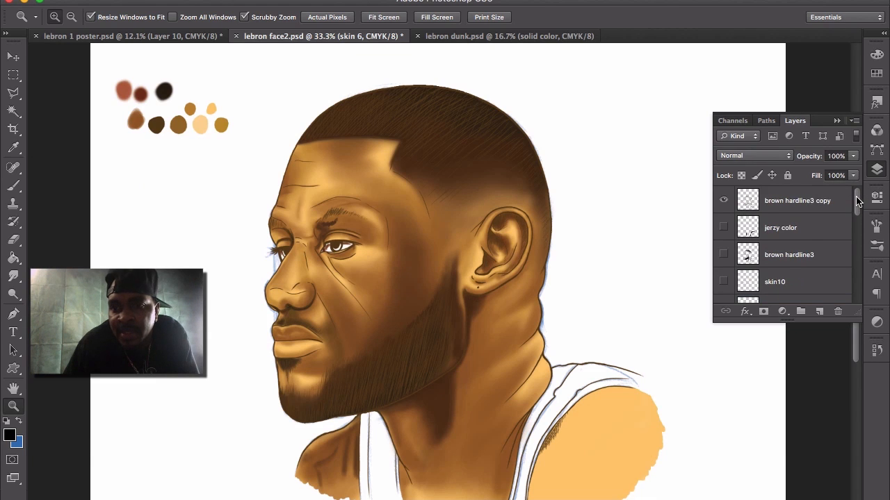
left_click(724, 200)
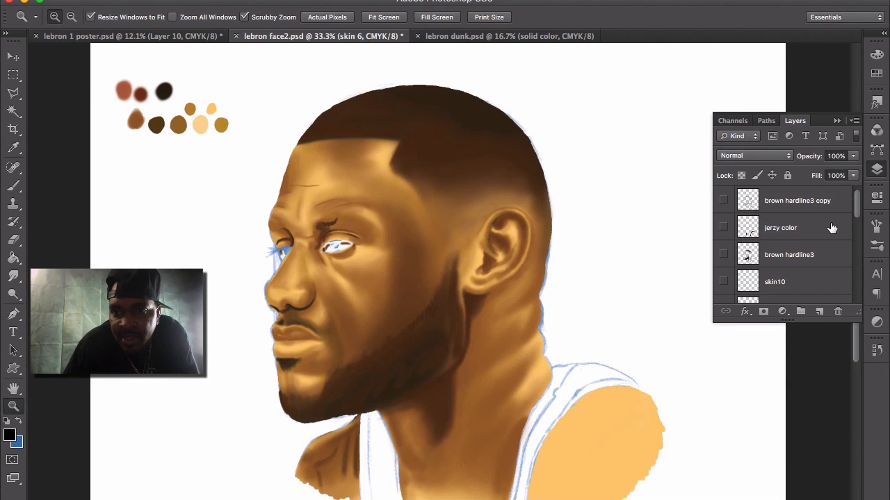
Show the skin9 and skin10 layers to add the highlights on the face.
scroll(855, 208, "down", 1)
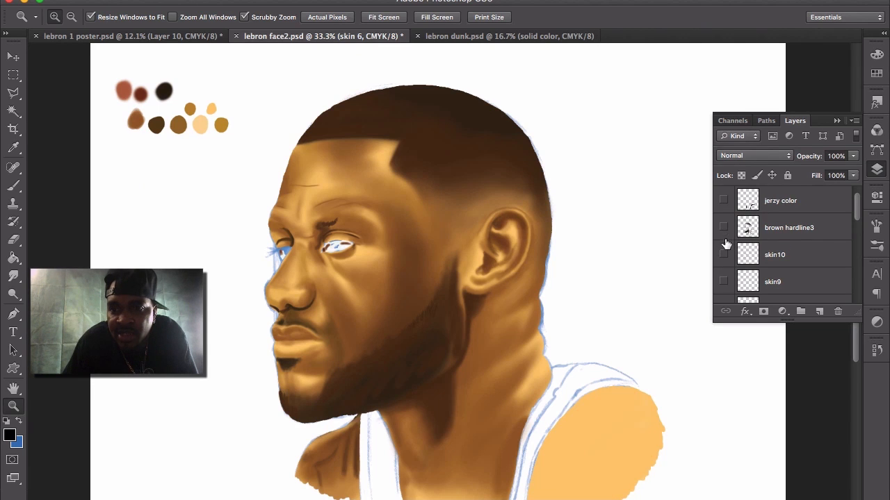
left_click_drag(857, 219, 857, 228)
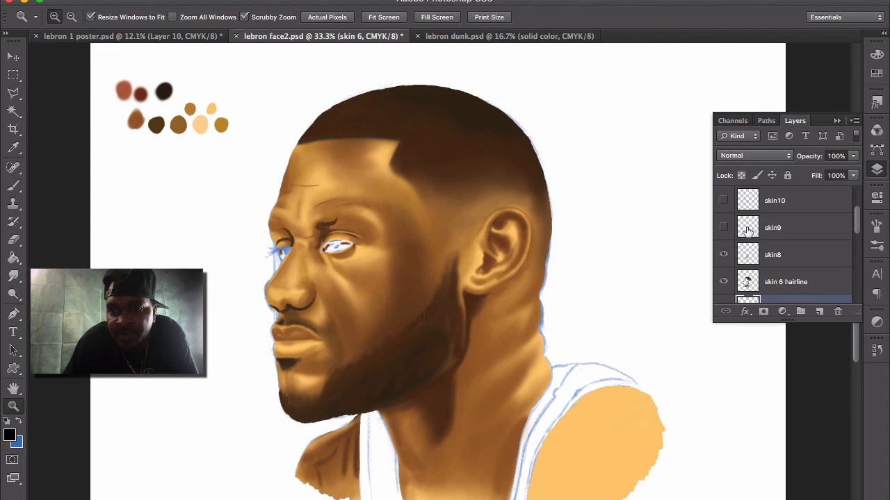
left_click(723, 228)
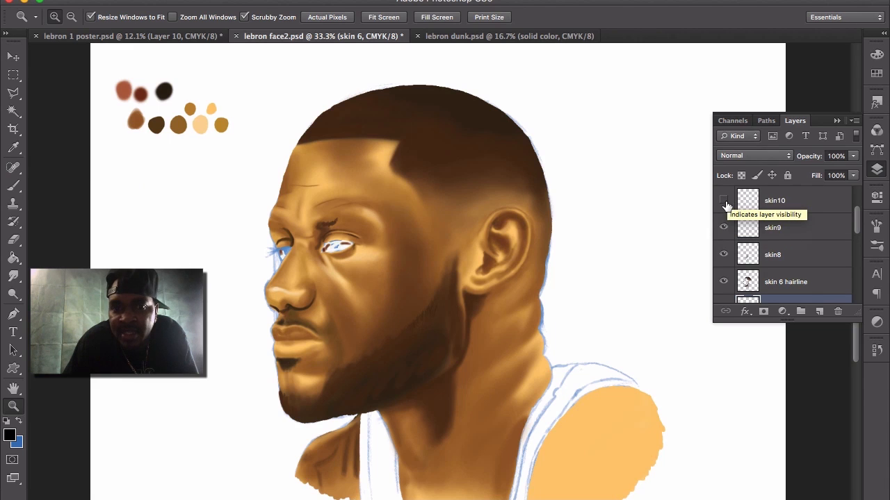
left_click(723, 201)
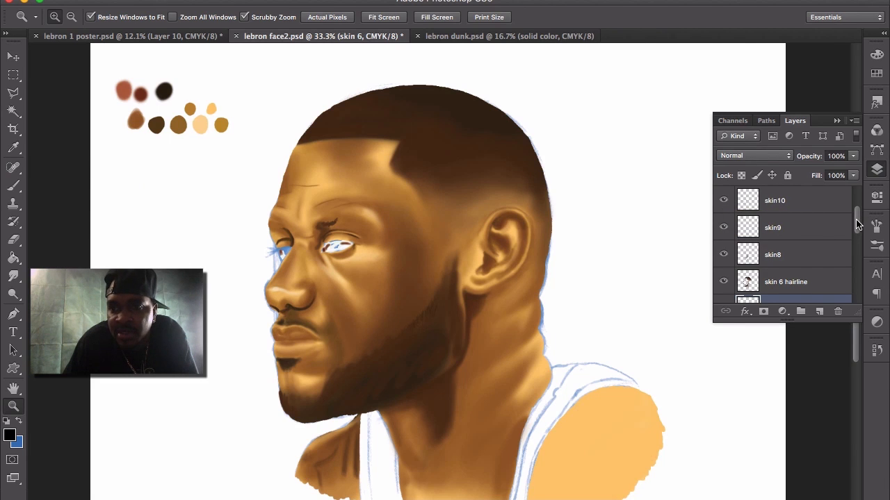
Show the brown hardline3 layer with the darker hair, beard and eye detail, toggling it off and on to compare.
scroll(856, 224, "up", 1)
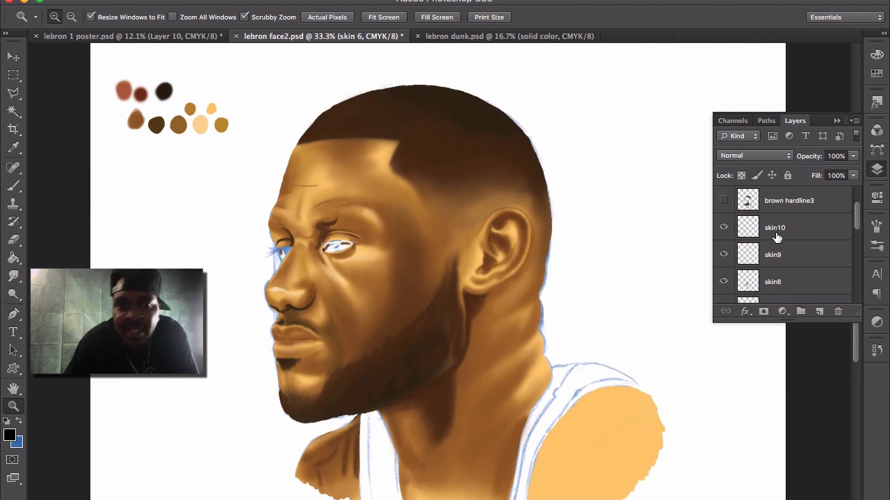
left_click(723, 203)
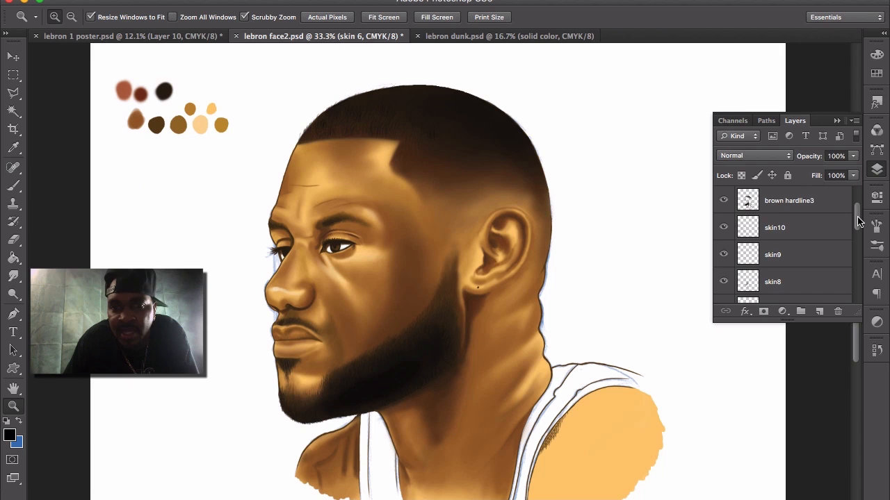
left_click_drag(859, 223, 860, 228)
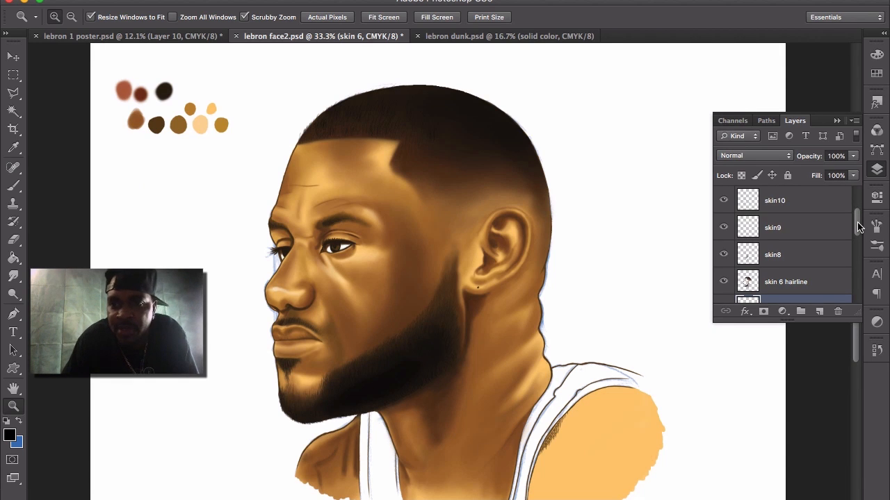
left_click_drag(860, 223, 854, 203)
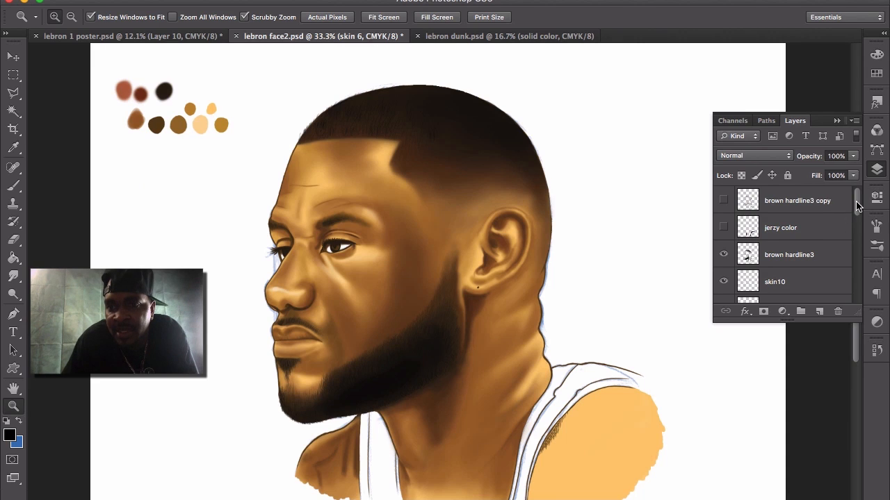
left_click_drag(858, 207, 856, 216)
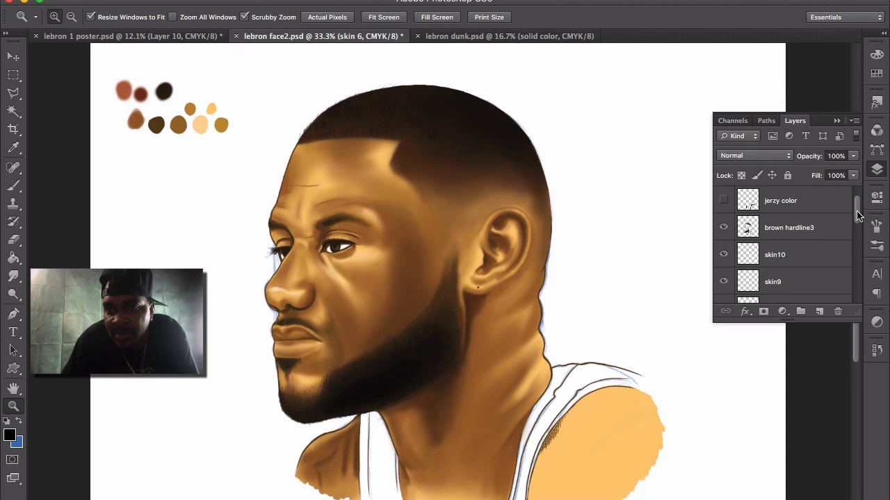
left_click(724, 228)
left_click(723, 228)
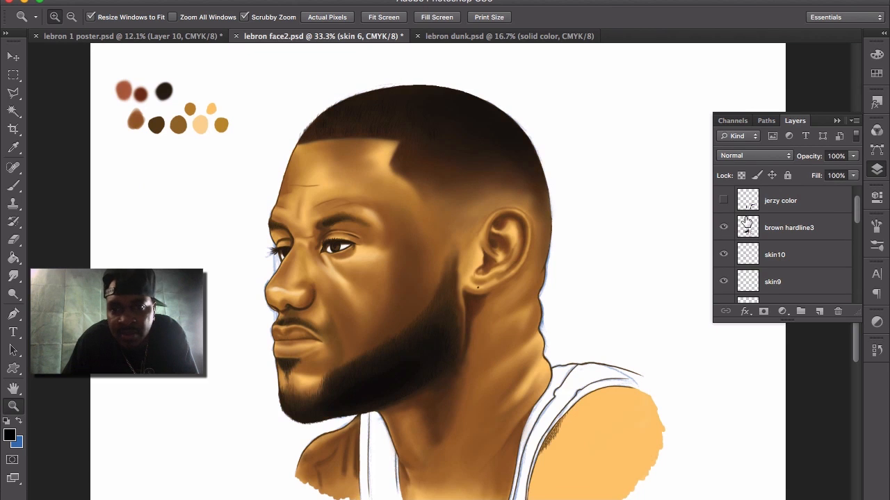
Hide the construction 2 and construction 1 sketch layers beneath the portrait.
left_click_drag(859, 222, 853, 292)
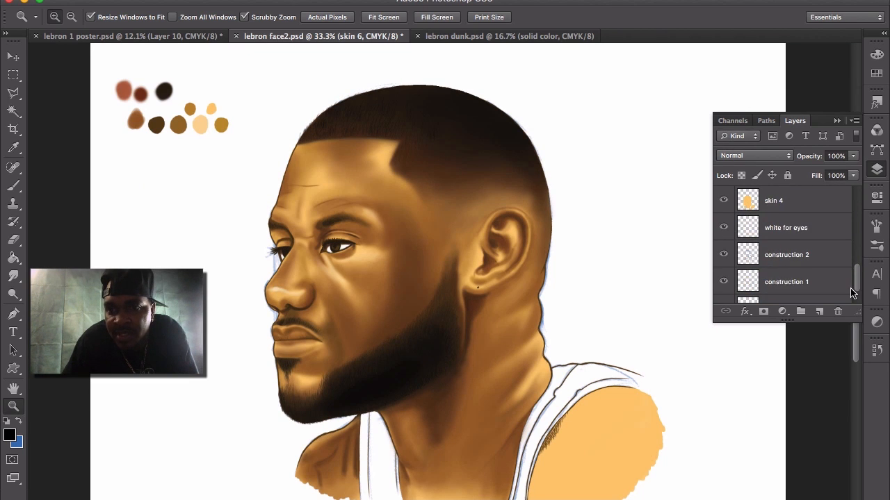
left_click(724, 255)
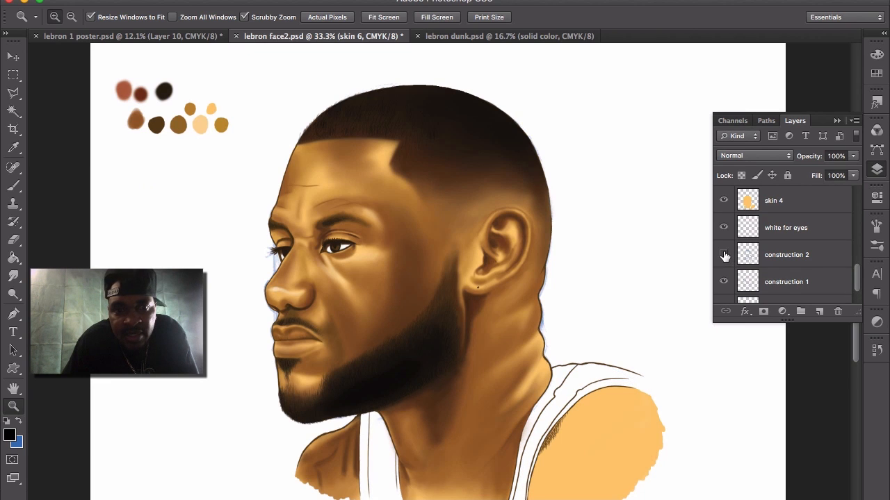
left_click(723, 281)
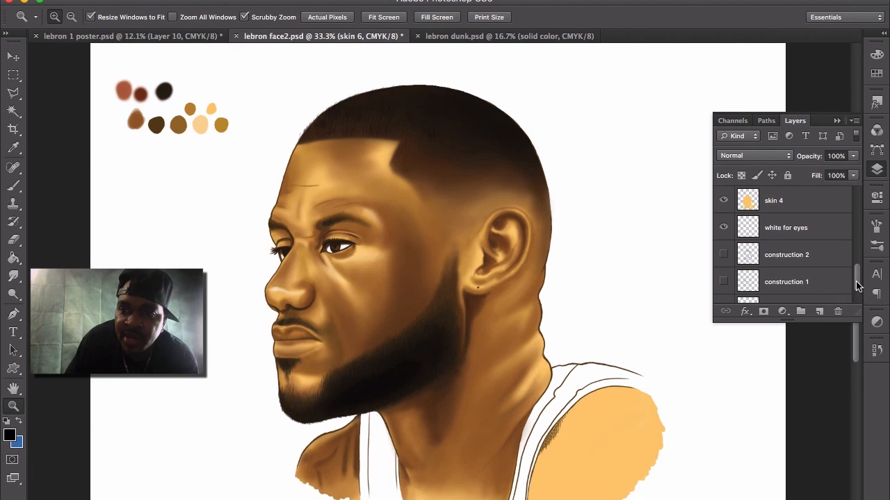
Show Layer 3 with the shaded, tattooed shoulder.
left_click_drag(860, 285, 863, 264)
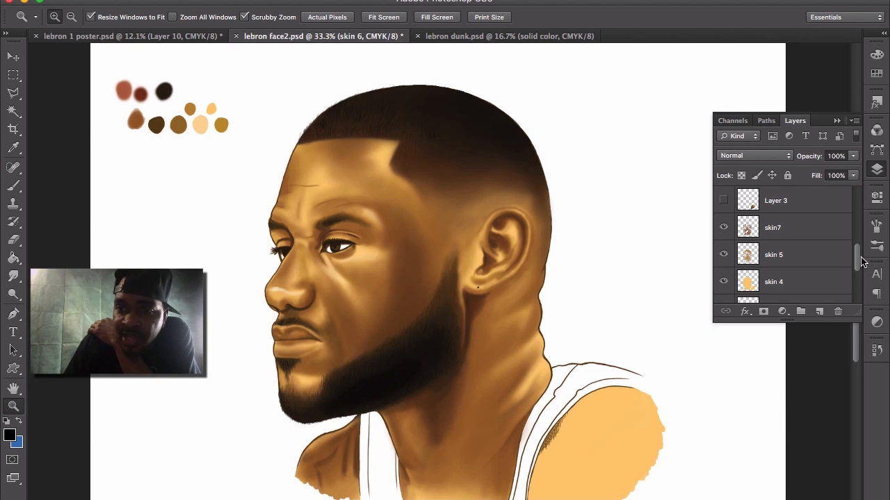
left_click_drag(861, 260, 861, 248)
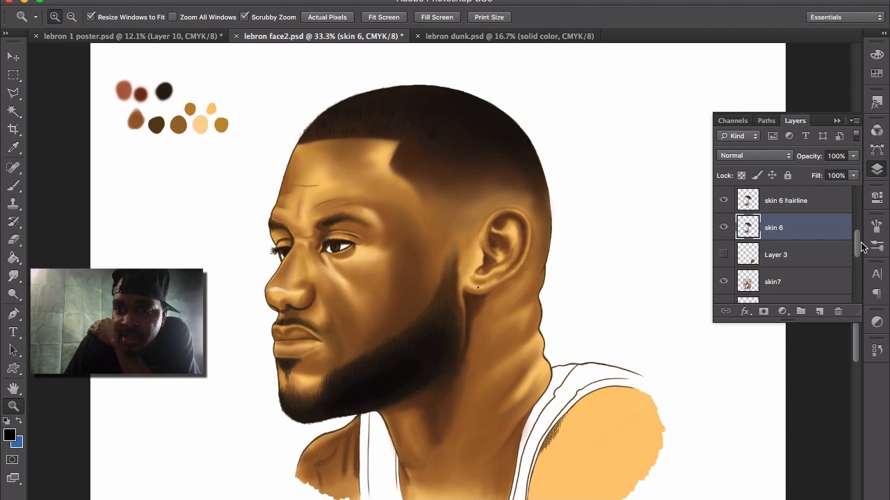
left_click(723, 254)
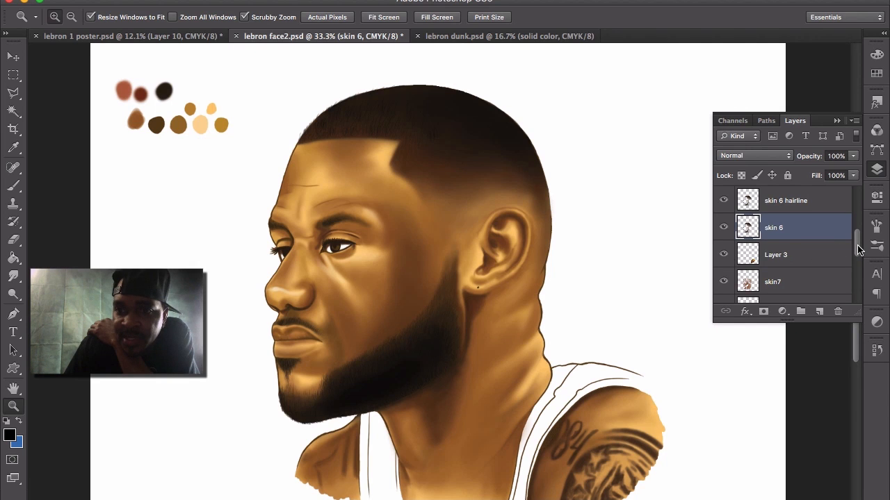
Show the jerzy color layer to fill in the purple and gold jersey straps.
left_click_drag(859, 250, 859, 236)
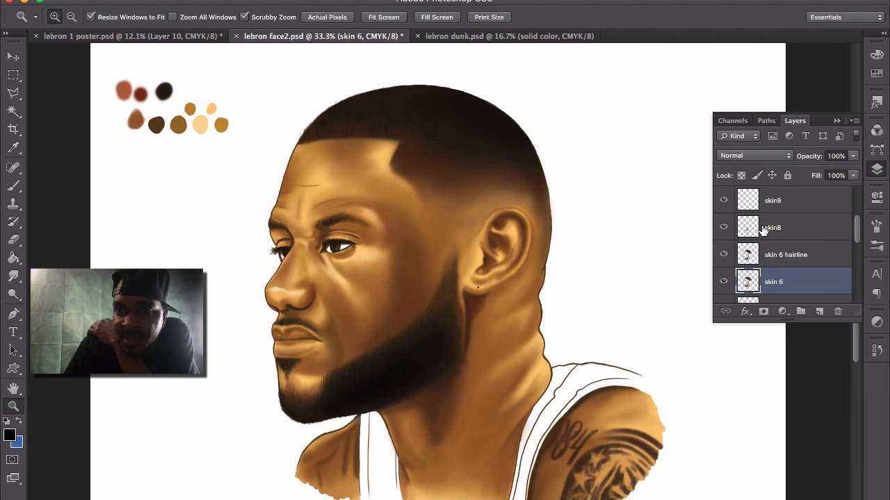
left_click_drag(859, 239, 857, 217)
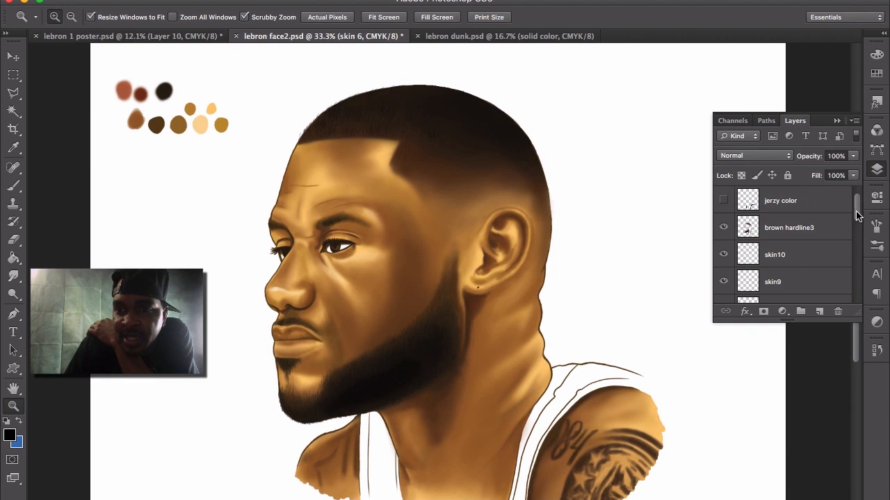
left_click(724, 200)
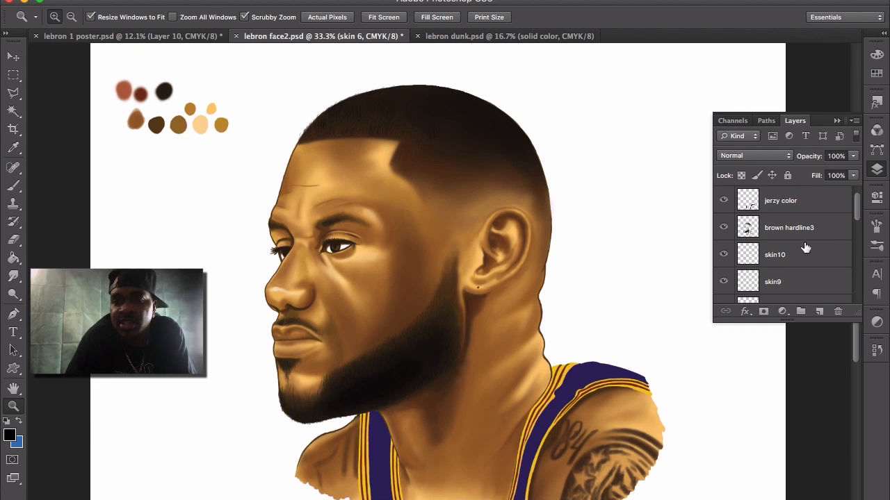
left_click_drag(859, 210, 860, 229)
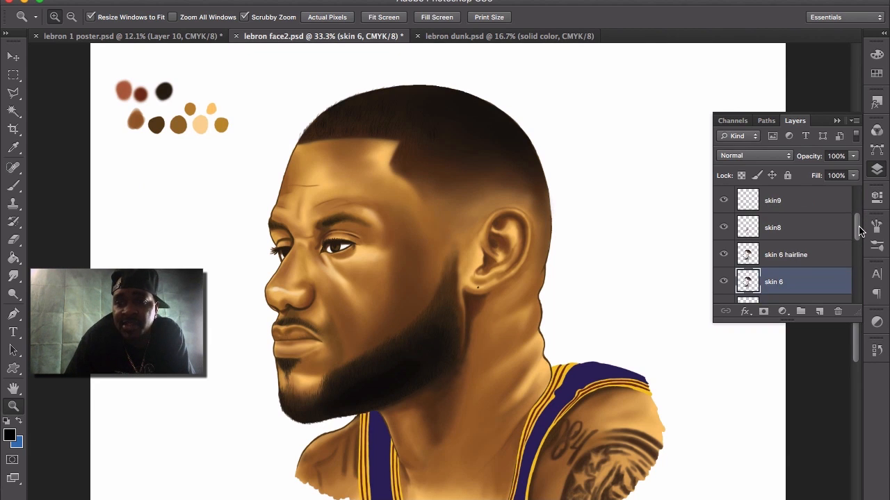
View the finished lebron 1 poster.psd, then switch to lebron dunk.psd and enlarge the figure to 25%.
left_click(150, 36)
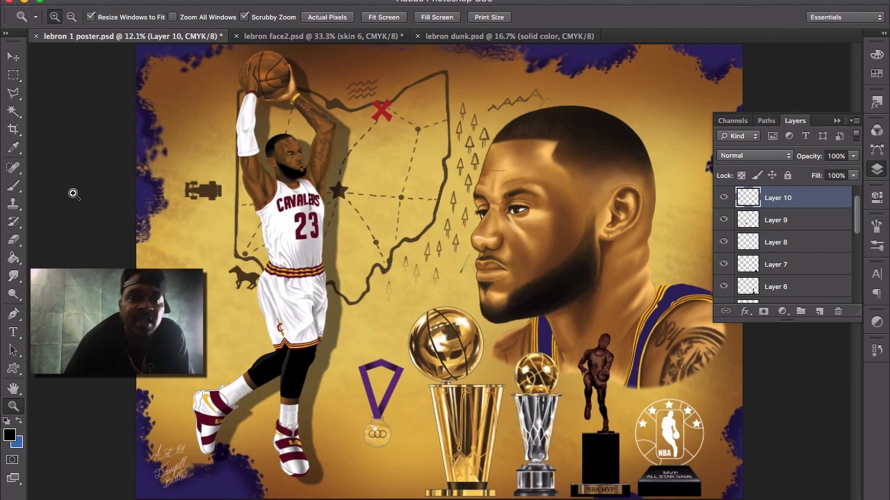
left_click(331, 36)
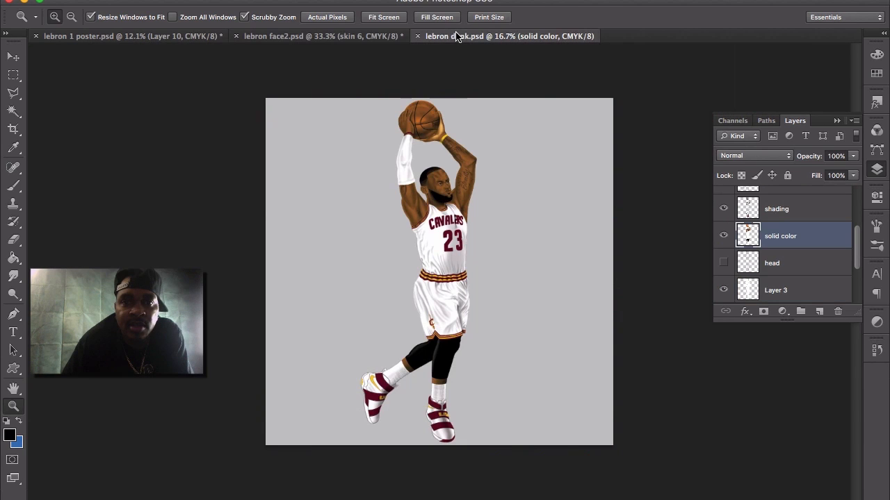
left_click(464, 36)
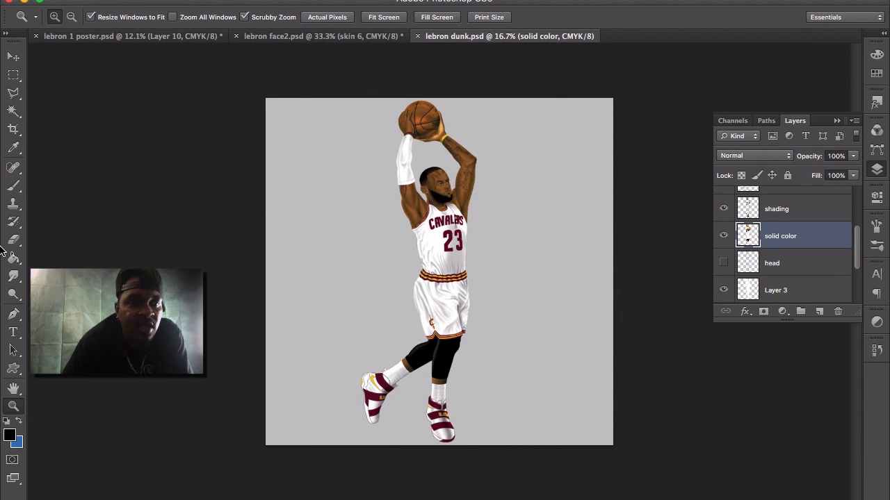
left_click(494, 239)
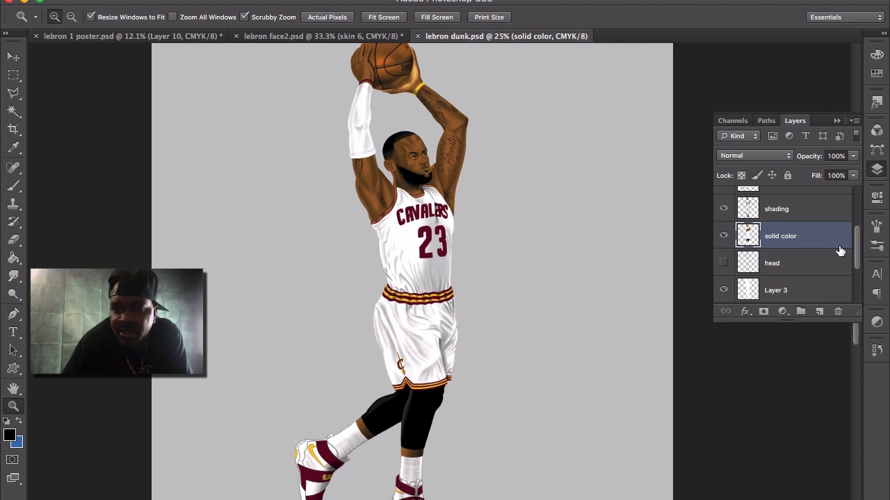
Hide the top shadow and hard lines layers of the dunking figure.
left_click_drag(859, 236, 860, 249)
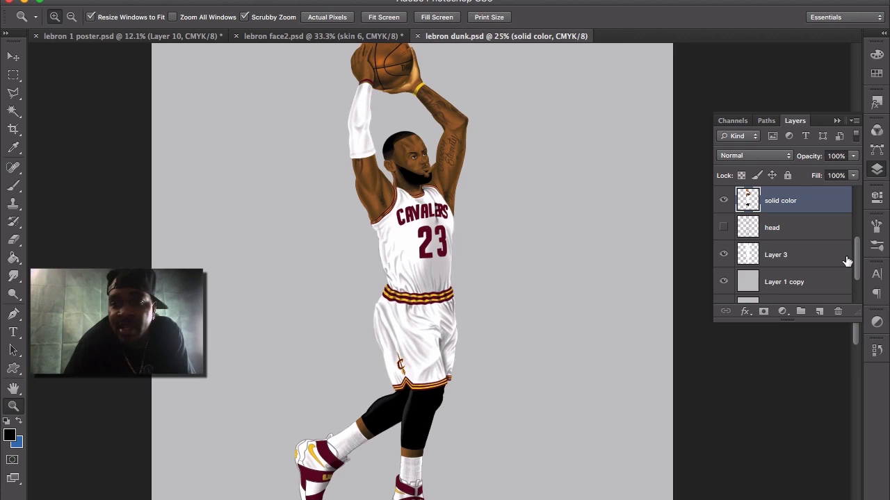
left_click_drag(858, 262, 866, 207)
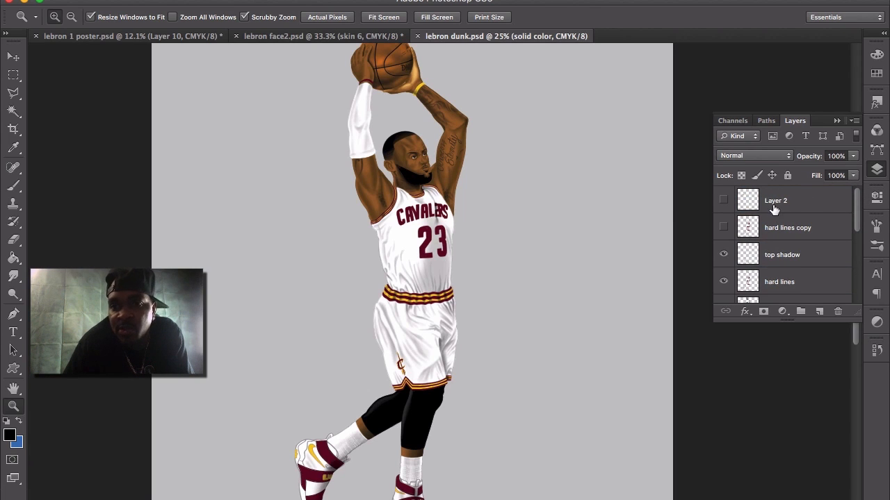
left_click(722, 256)
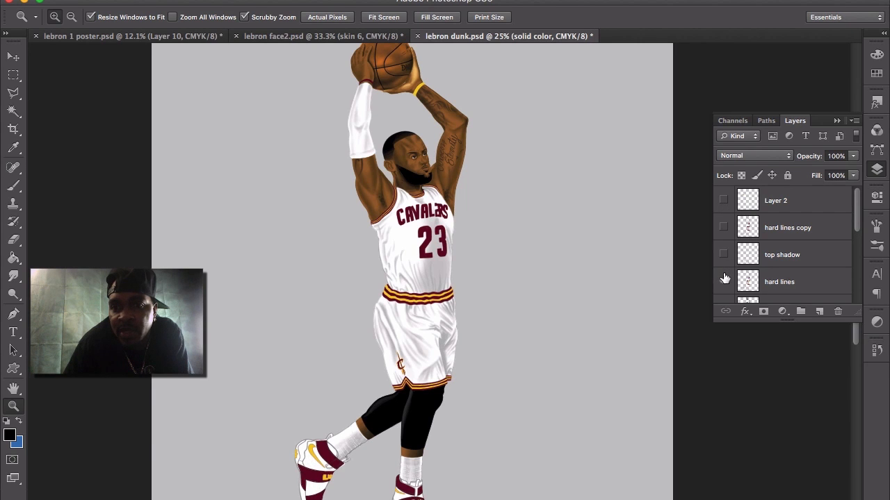
left_click(723, 282)
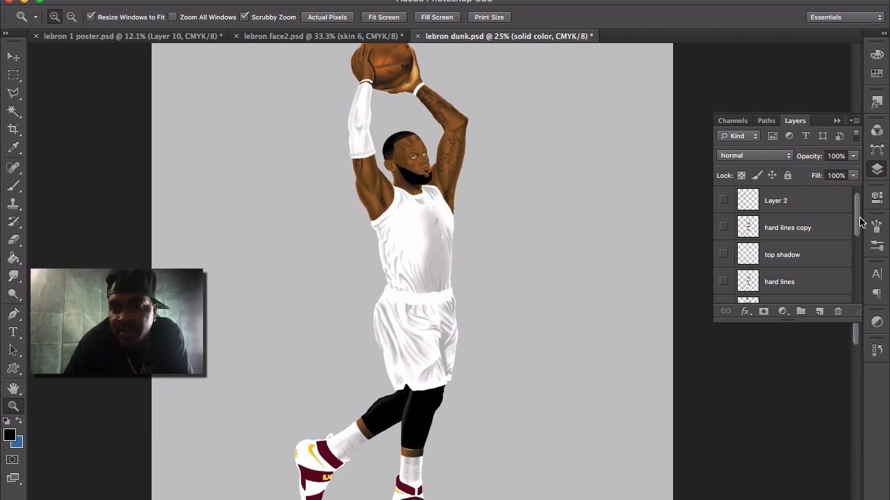
Hide the shading and solid color layers to leave only the white silhouette of the figure.
left_click_drag(859, 222, 860, 237)
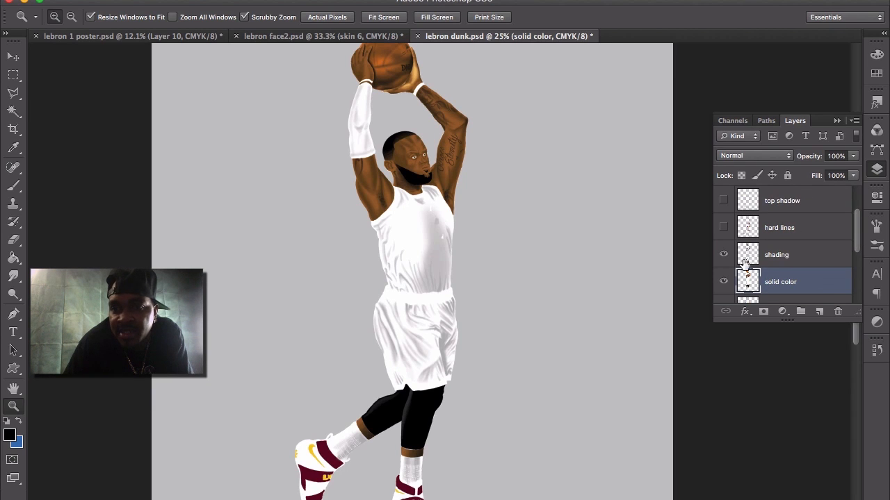
left_click(723, 255)
left_click(722, 281)
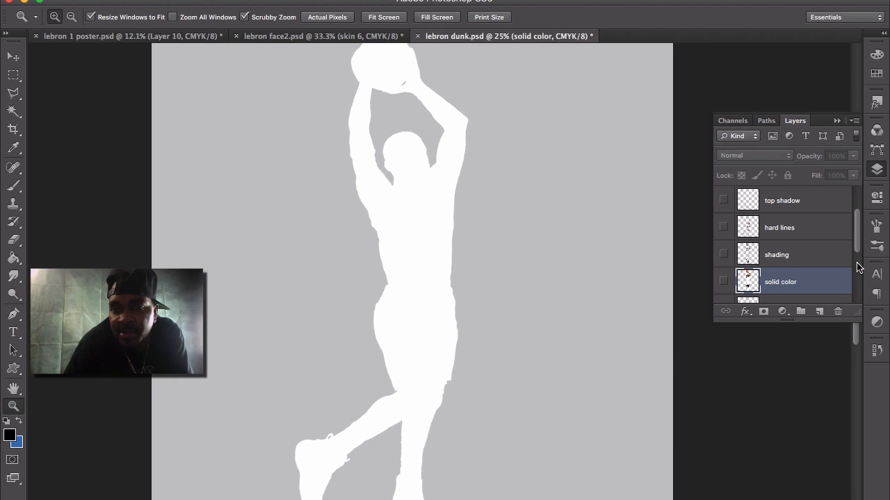
left_click_drag(856, 244, 860, 261)
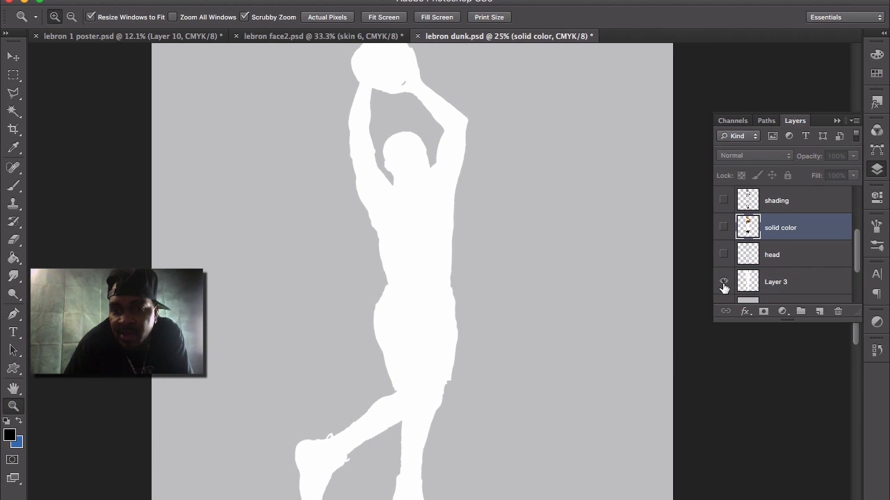
Show the head layer to reveal the blue pencil sketch of the figure, enlarged to 33.3%.
left_click(723, 255)
left_click(723, 255)
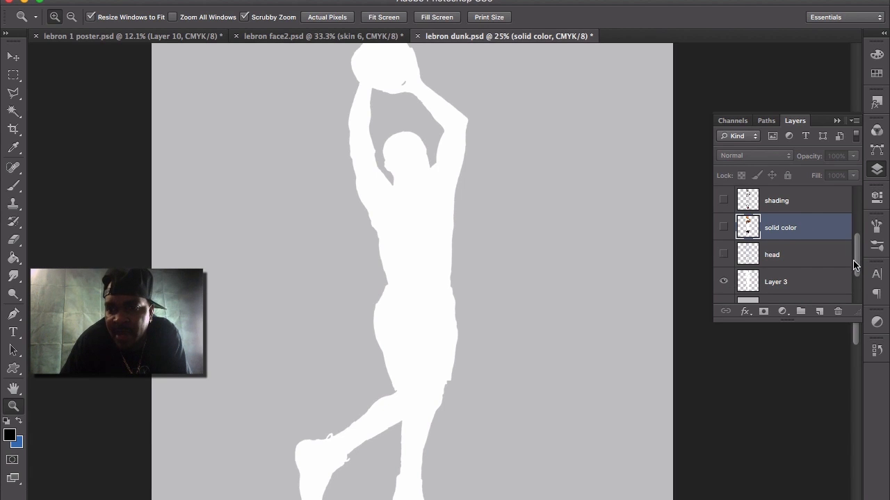
scroll(854, 259, "down", 2)
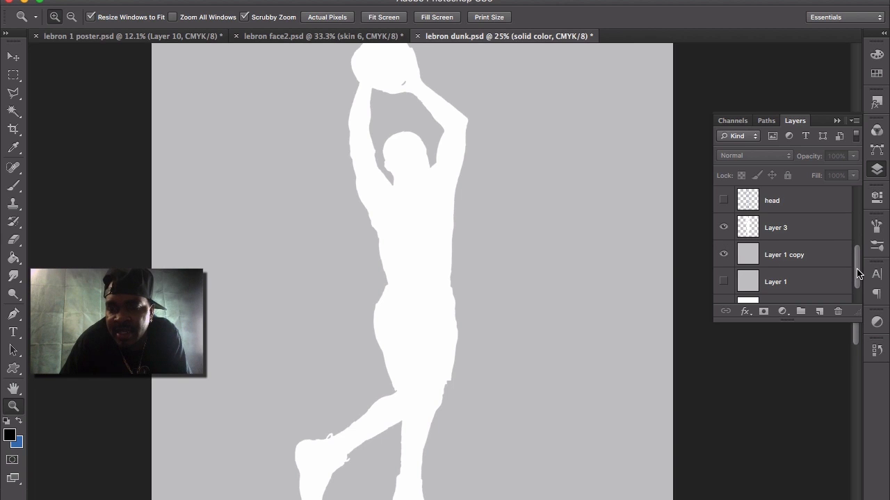
scroll(857, 273, "up", 1)
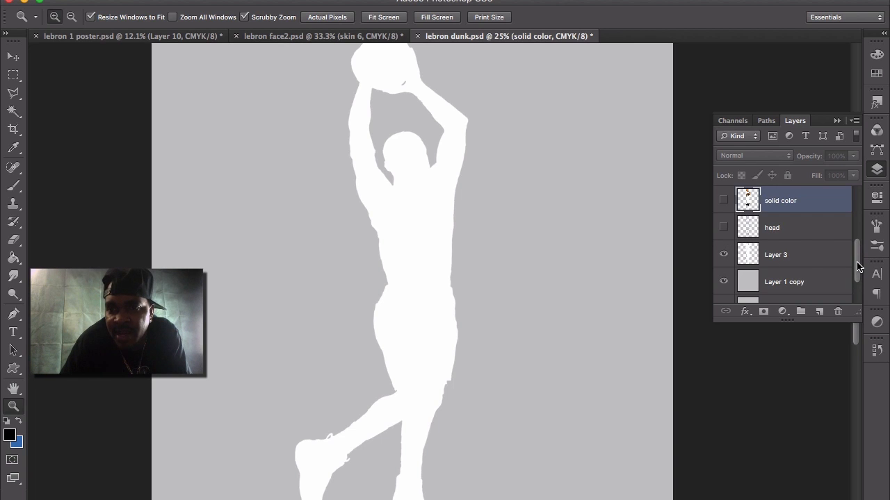
left_click(723, 228)
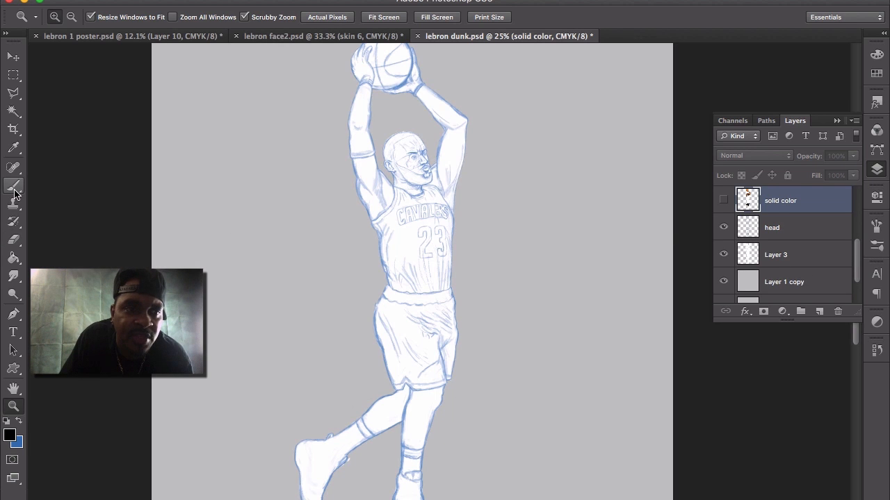
left_click(458, 174)
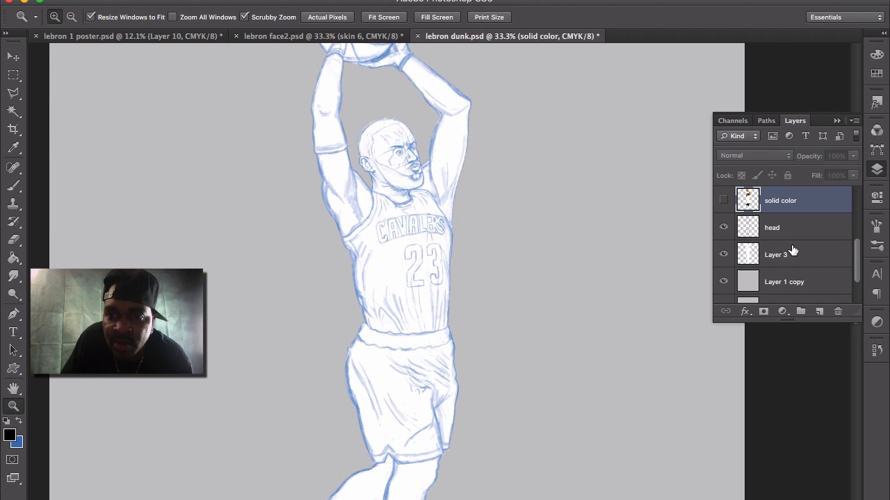
Show the hard lines copy layer and hide the head sketch layer so only the clean line art remains.
left_click_drag(857, 265, 860, 234)
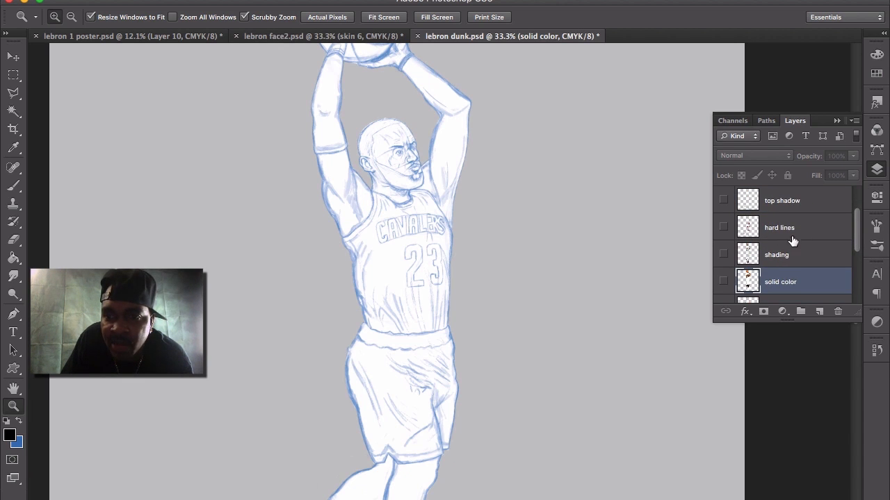
left_click_drag(858, 232, 859, 192)
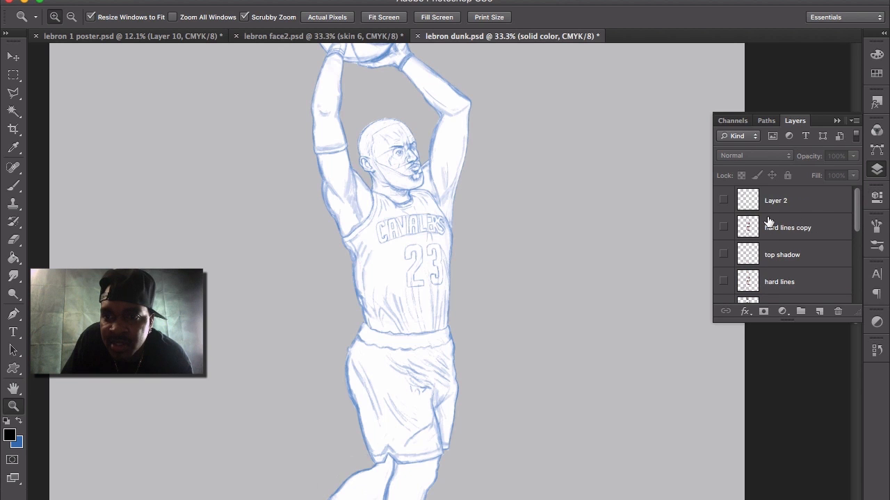
left_click(724, 227)
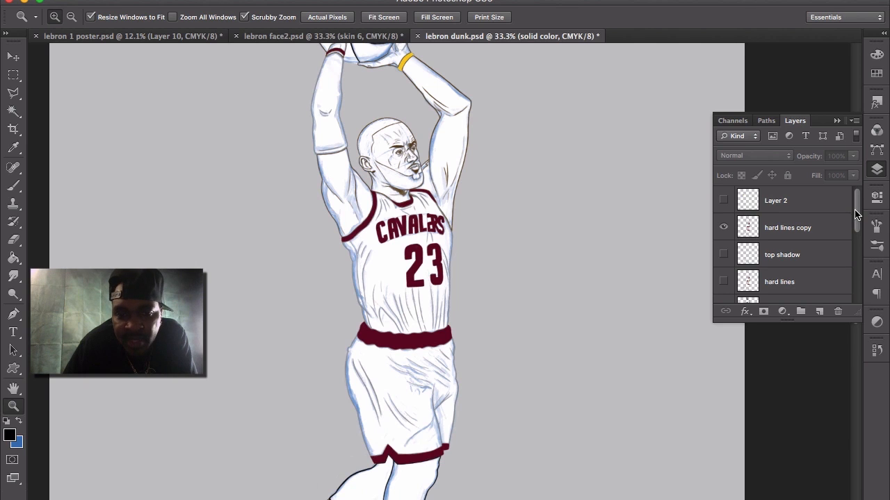
left_click_drag(856, 209, 852, 256)
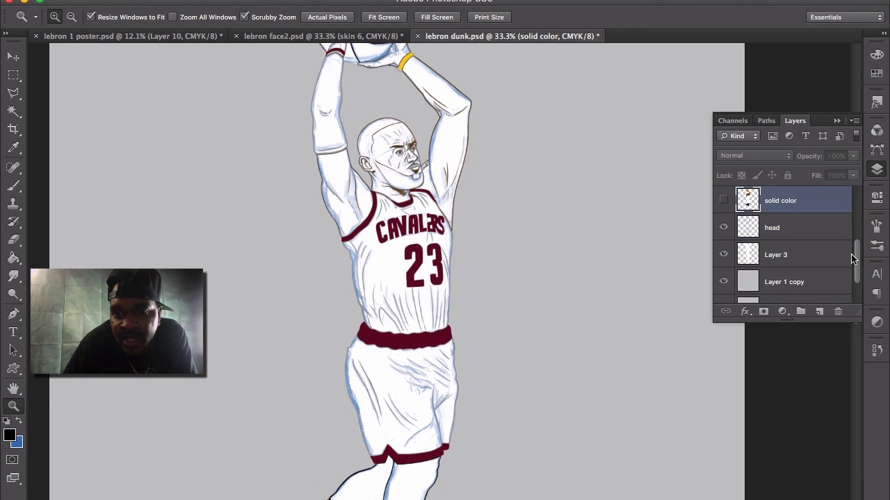
left_click(723, 227)
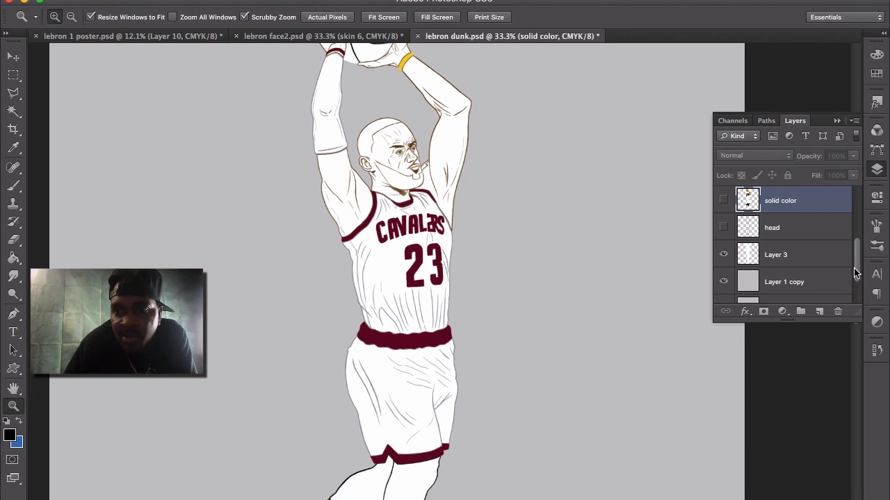
Show the solid color layer to fill the skin, hair, beard and basketball with flat colors.
left_click_drag(860, 265, 861, 292)
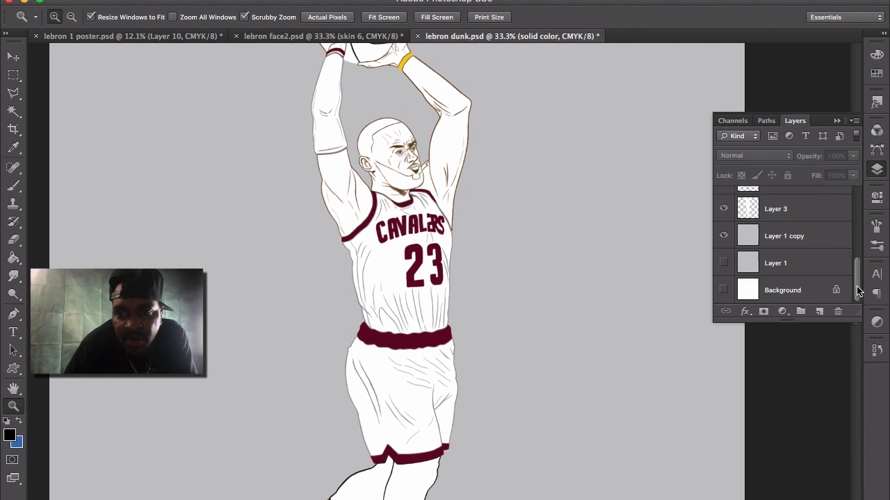
scroll(859, 292, "up", 4)
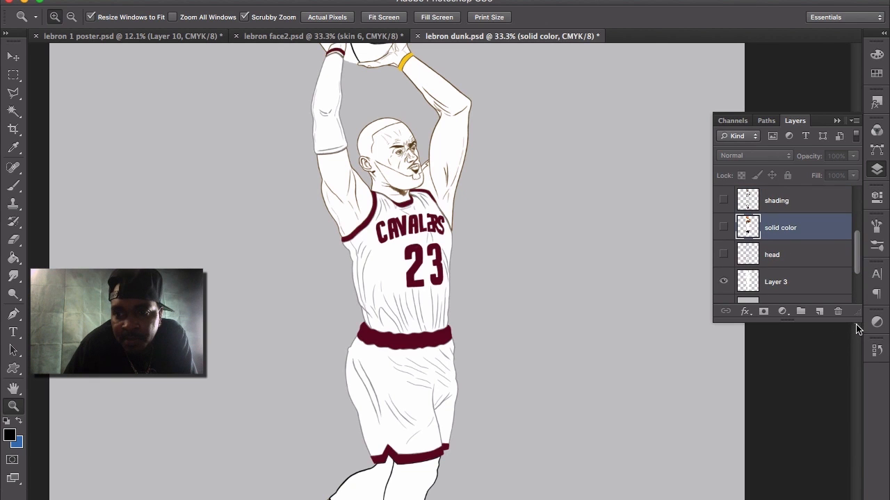
scroll(856, 335, "down", 10)
left_click_drag(856, 336, 844, 171)
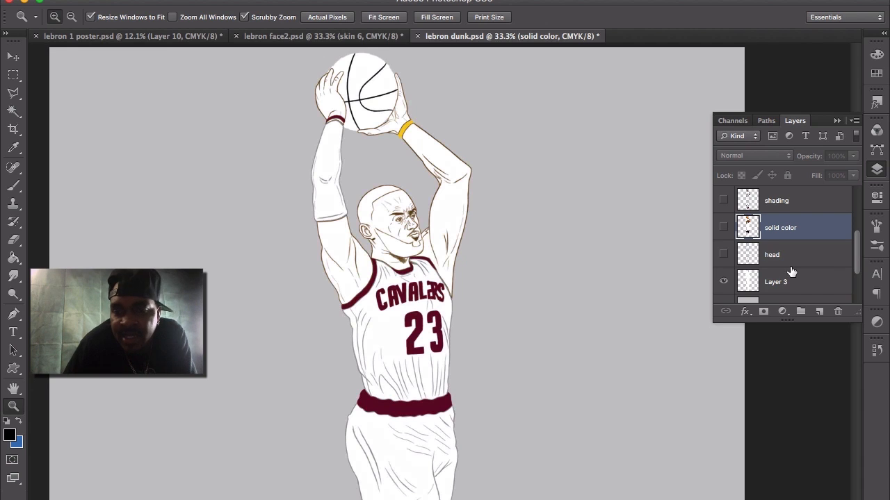
left_click(723, 228)
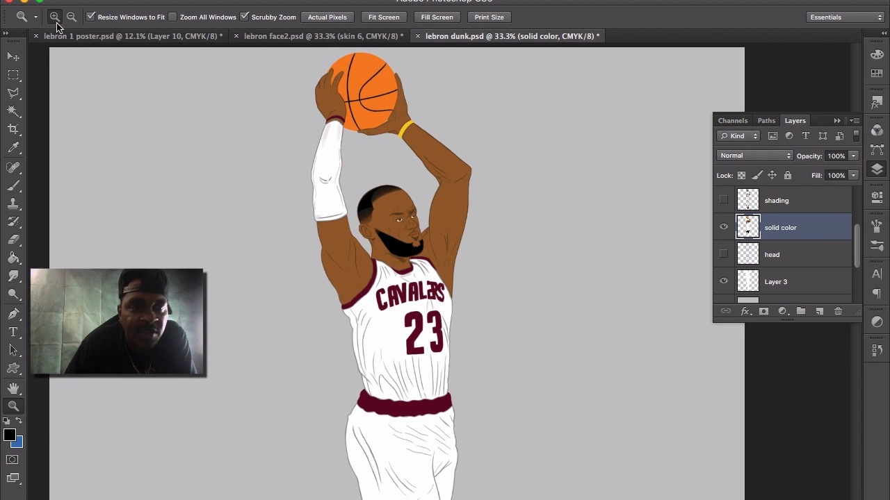
Enlarge the figure's face to 100% and show the shading layer over the flat colors.
left_click(412, 220)
left_click(417, 248)
left_click(415, 248)
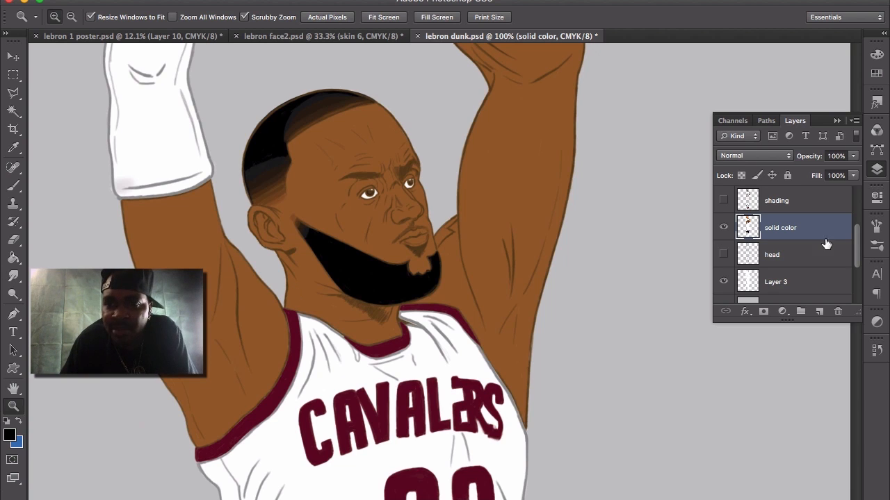
scroll(857, 240, "up", 1)
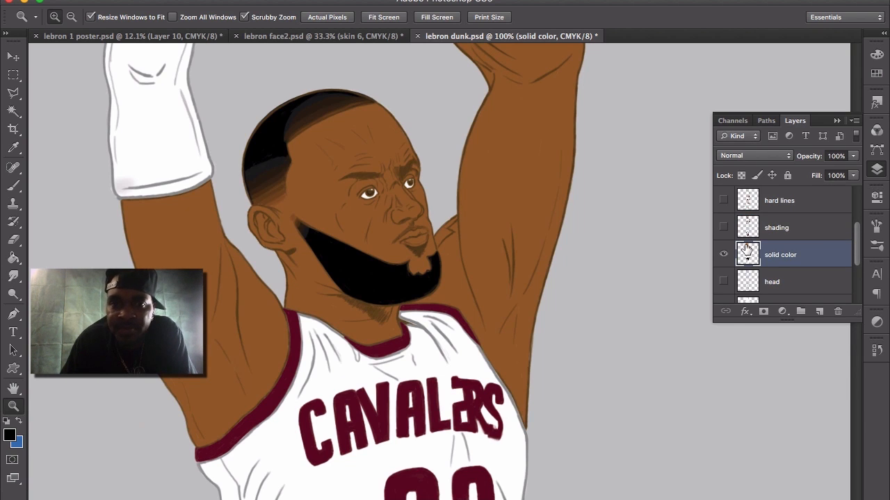
left_click(723, 227)
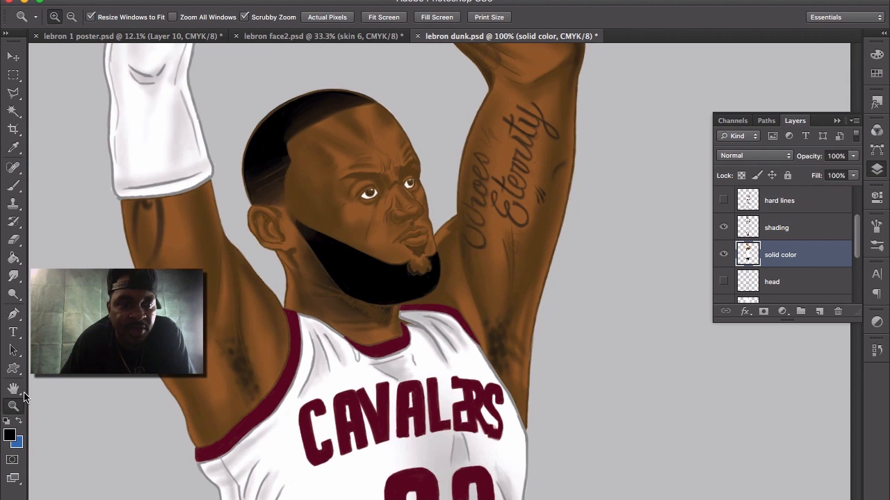
Reduce the view to 66.7%, hide the hard lines copy layer and show the hard lines layer in its place.
left_click(71, 16)
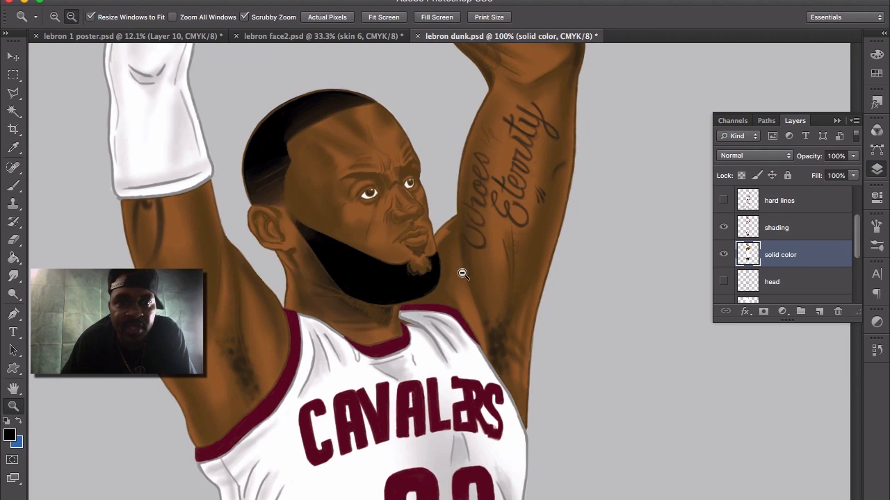
left_click(463, 273)
left_click(463, 273)
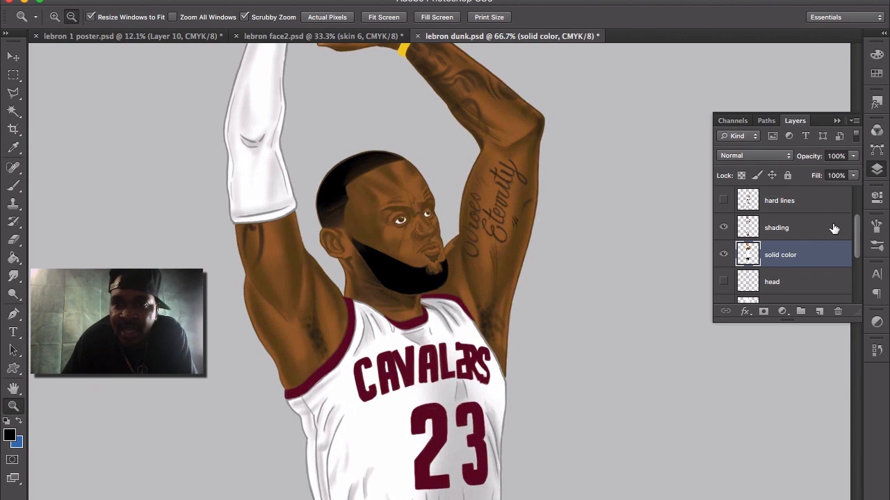
left_click_drag(859, 240, 857, 234)
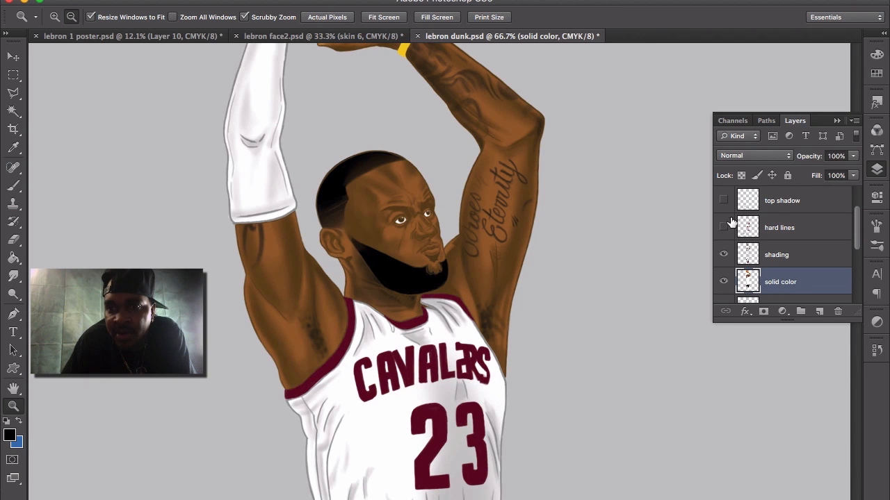
left_click_drag(859, 237, 859, 213)
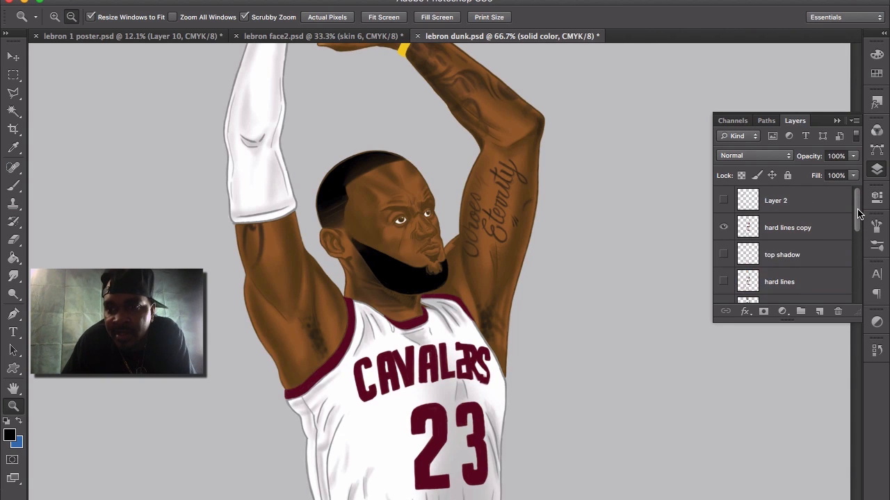
left_click(725, 227)
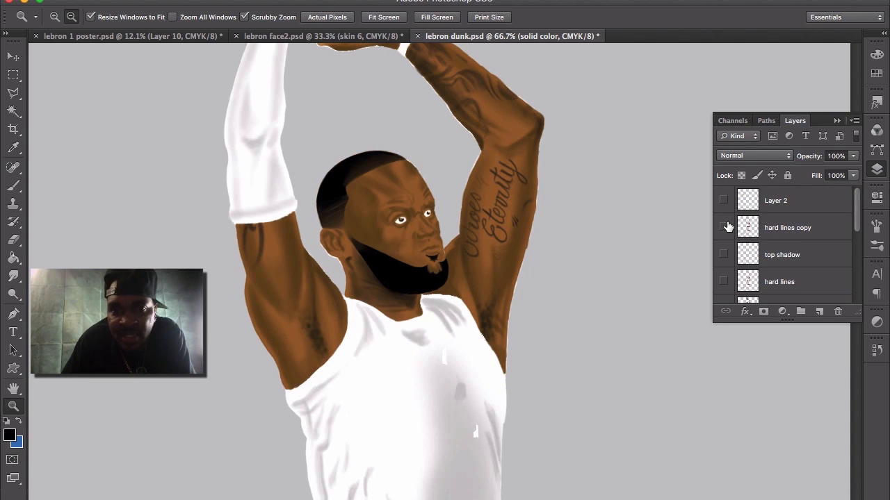
left_click_drag(857, 220, 858, 244)
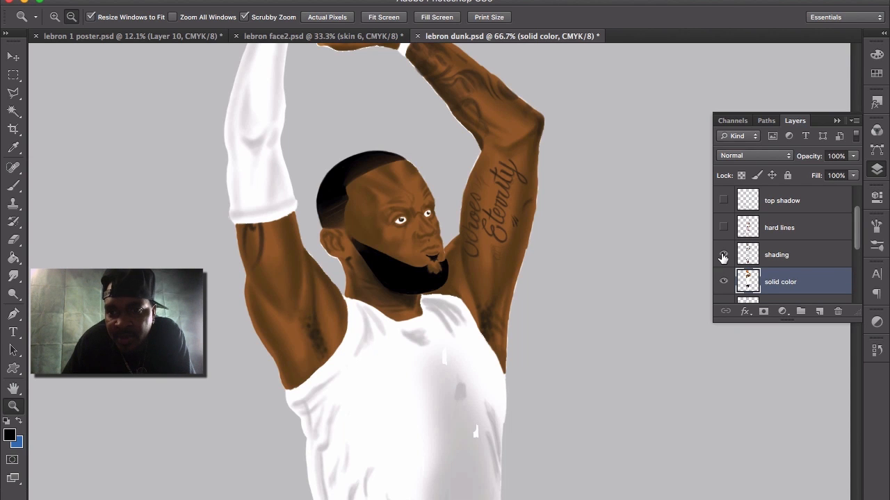
left_click(724, 229)
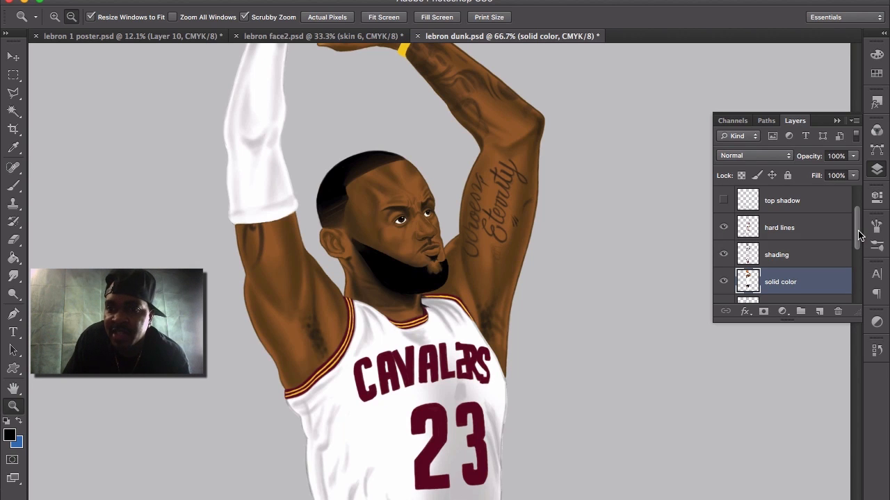
Show the top shadow layer and reduce the view to 25% to look over the whole dunking figure.
scroll(859, 234, "up", 1)
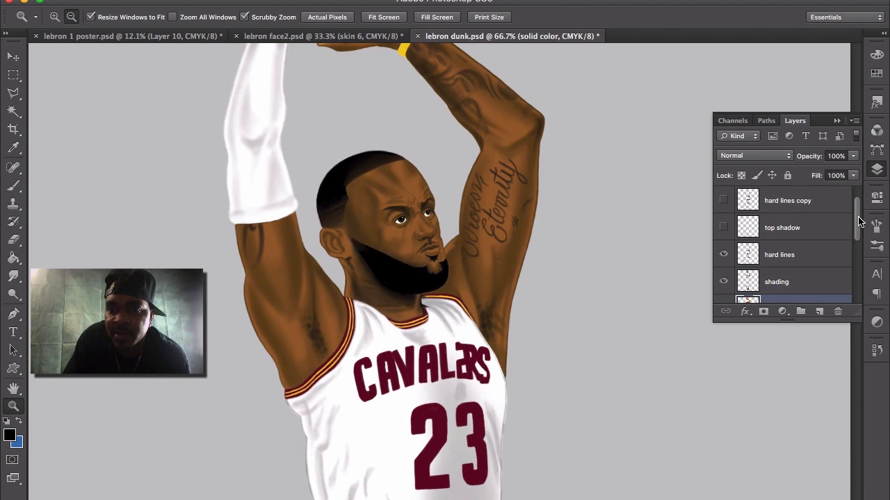
left_click(723, 229)
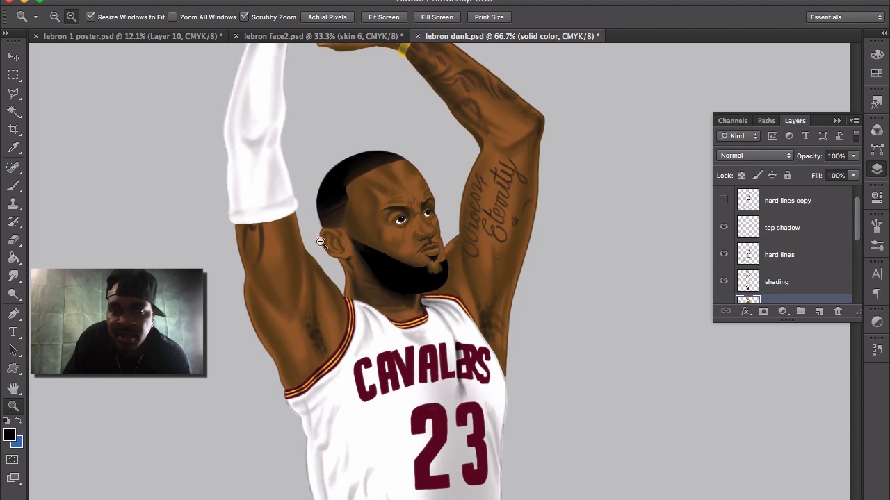
left_click(228, 142, "alt")
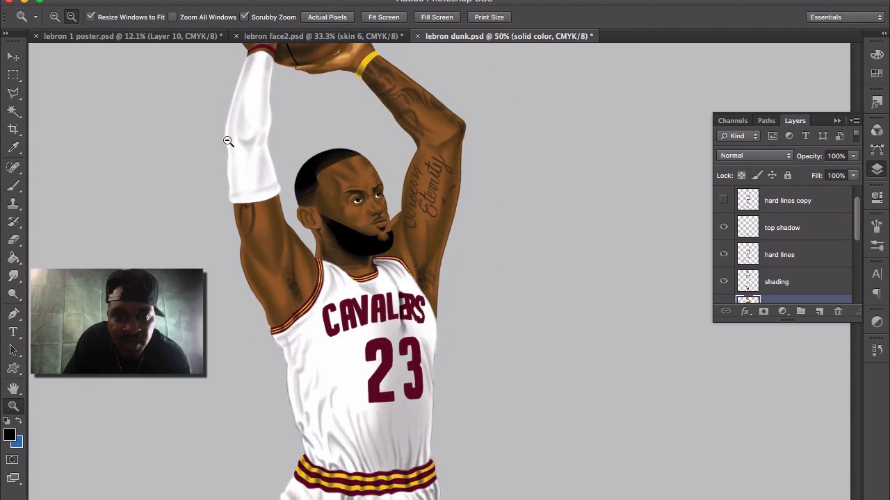
left_click(245, 167, "alt")
left_click(230, 228, "alt")
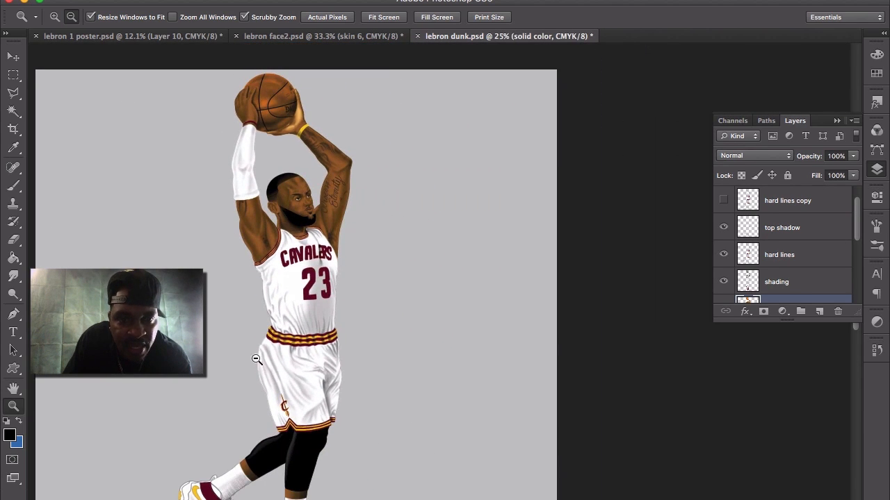
mouse_move(855, 332)
left_mouse_down()
mouse_move(865, 367)
mouse_move(846, 335)
mouse_move(847, 348)
left_mouse_up()
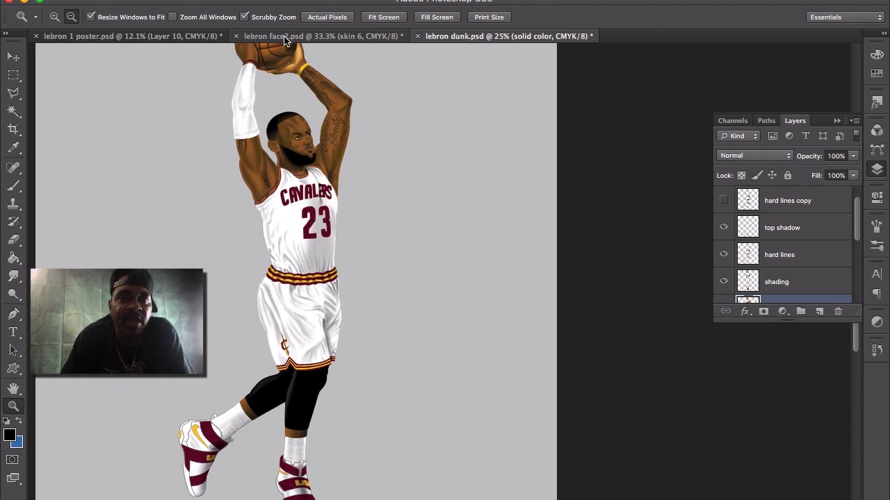
Switch to lebron 1 poster.psd and hide the lebron dunk and lebron face layers.
left_click(177, 38)
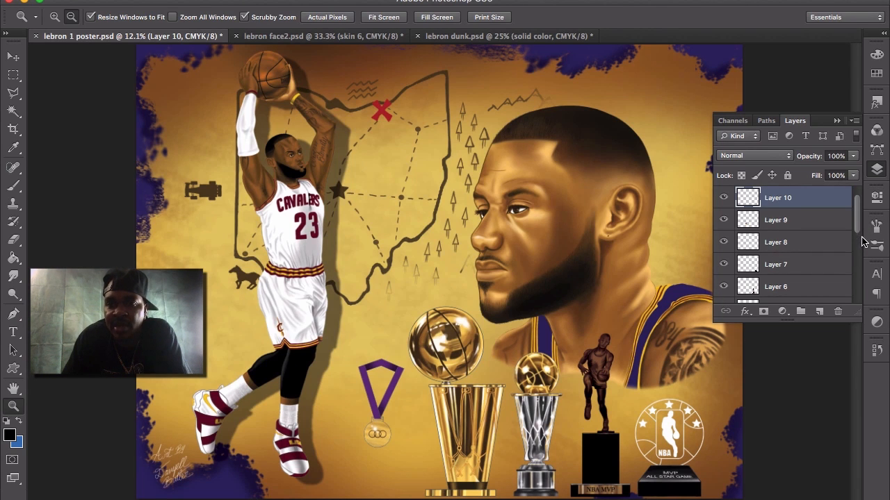
left_click_drag(857, 231, 854, 255)
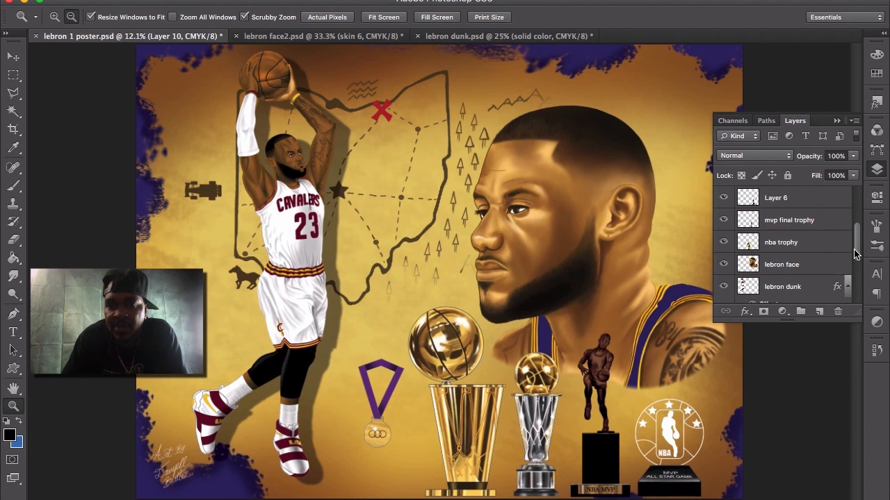
left_click(725, 287)
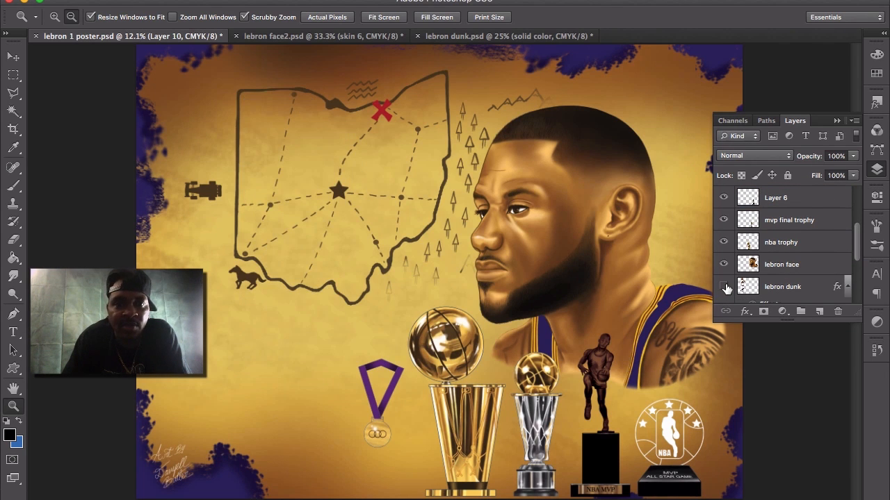
left_click(724, 264)
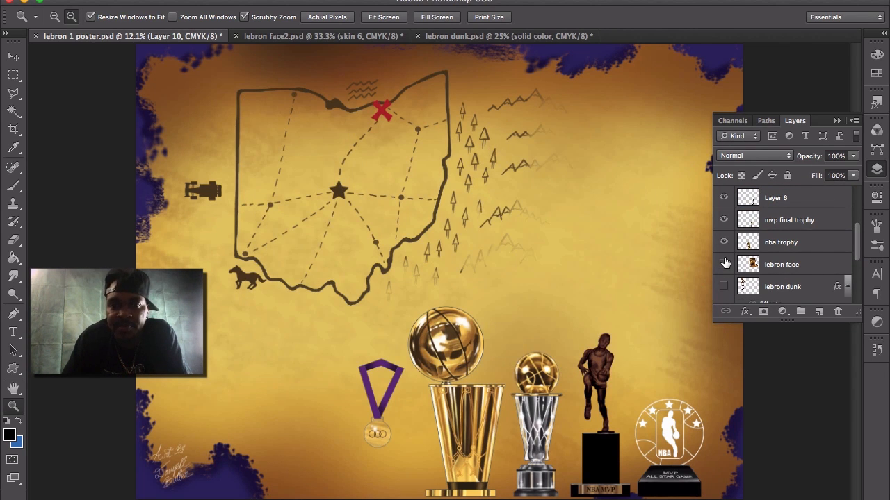
Hide the nba trophy, mvp final trophy and Layer 6 layers of the poster.
left_click(724, 241)
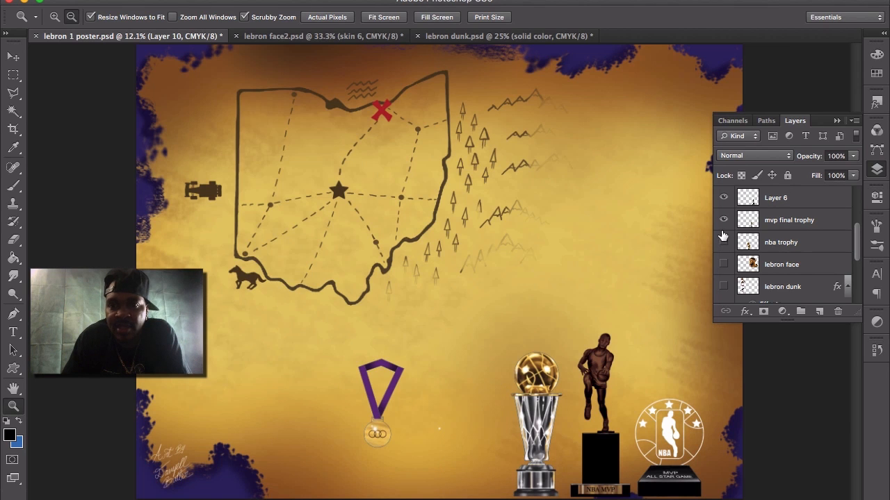
left_click(724, 219)
left_click(724, 197)
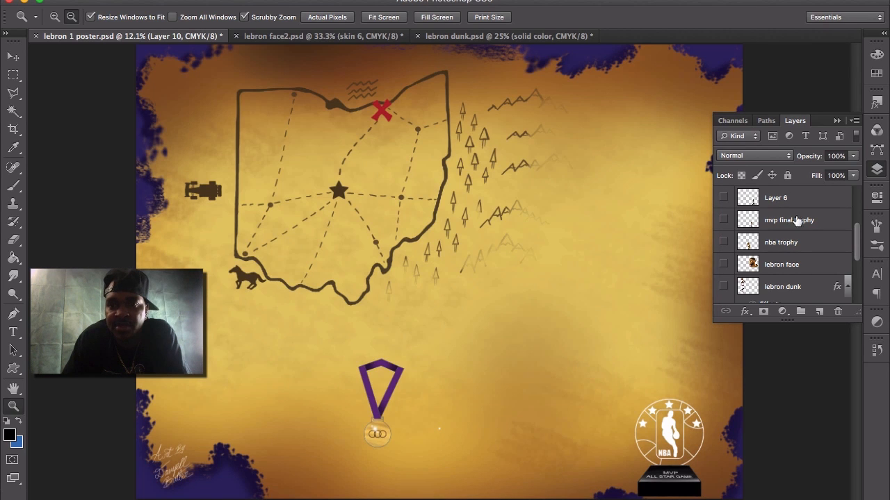
Hide Layer 7, Layer 8 and Layer 9 of the poster to remove the all-star trophy and the medal.
left_click_drag(859, 238, 859, 228)
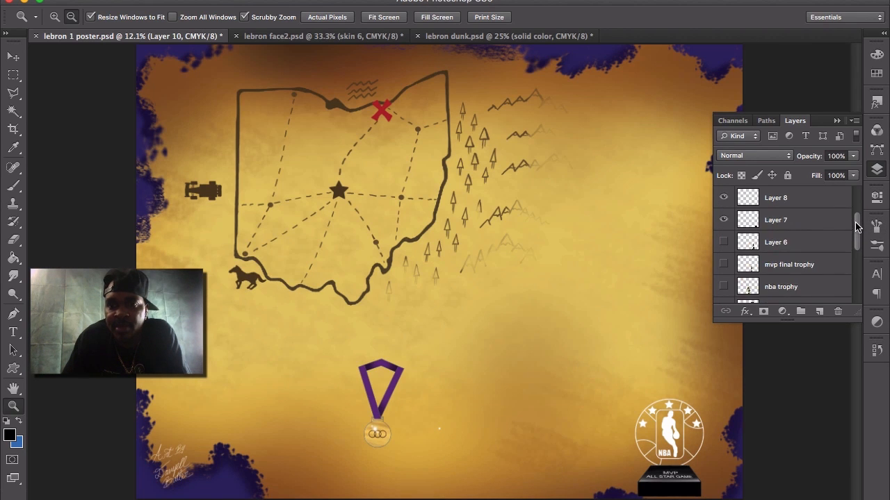
left_click(724, 198)
left_click(723, 199)
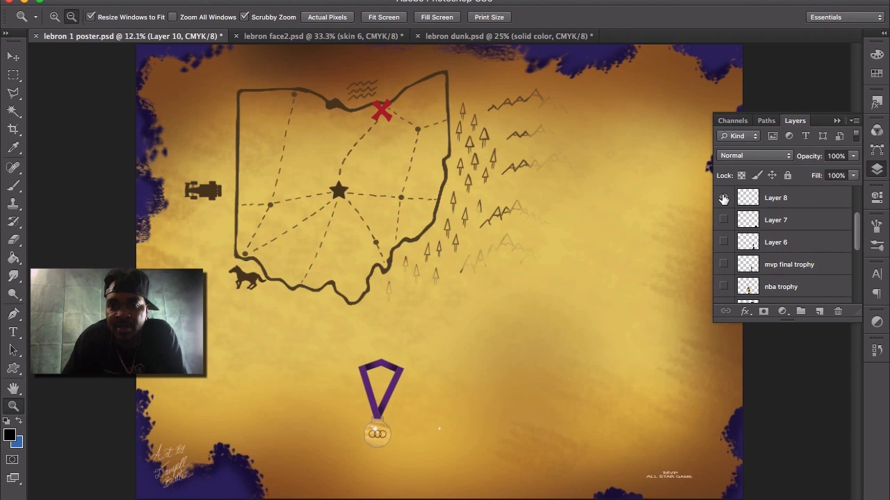
left_click_drag(858, 229, 853, 213)
left_click(724, 219)
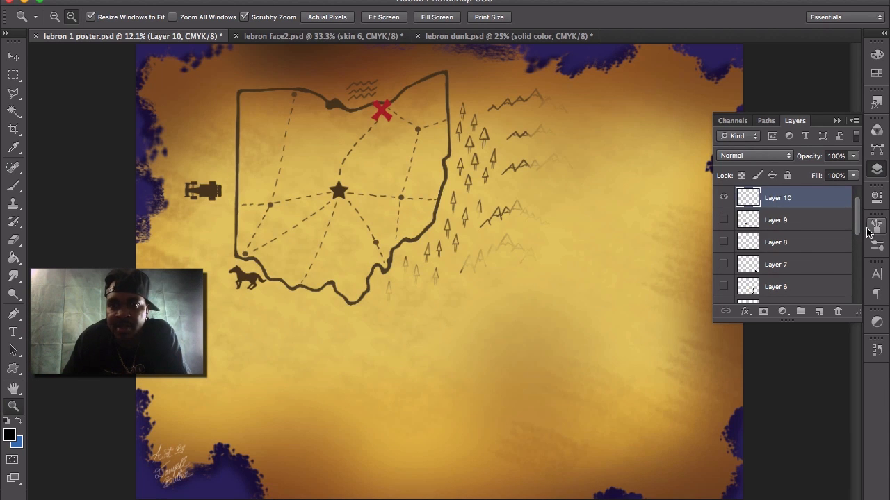
Toggle Layer 5 and Layer 10 off and back on to check what each adds to the map.
left_click_drag(857, 230, 854, 214)
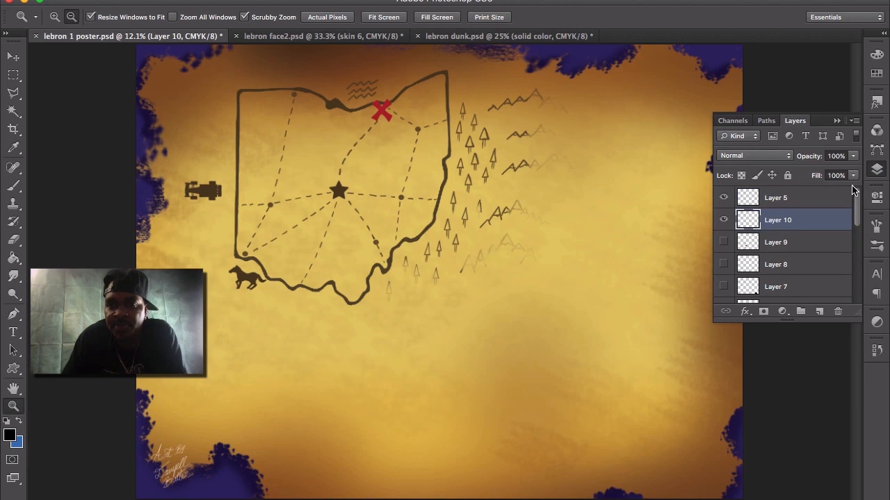
left_click(722, 220)
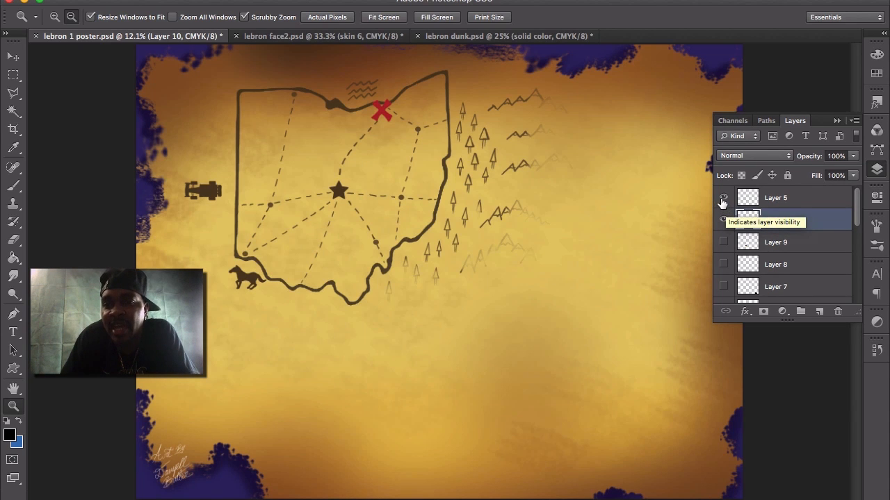
left_click(723, 200)
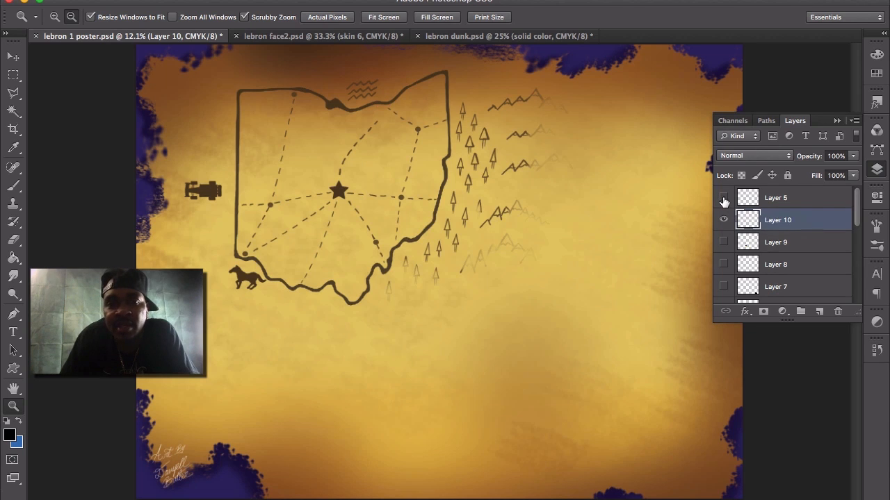
left_click(723, 200)
left_click(724, 220)
left_click(723, 220)
Hide Layer 2 and Layer 4 to examine the bare parchment of Layer 1, and show both layers again.
left_click_drag(853, 211, 862, 305)
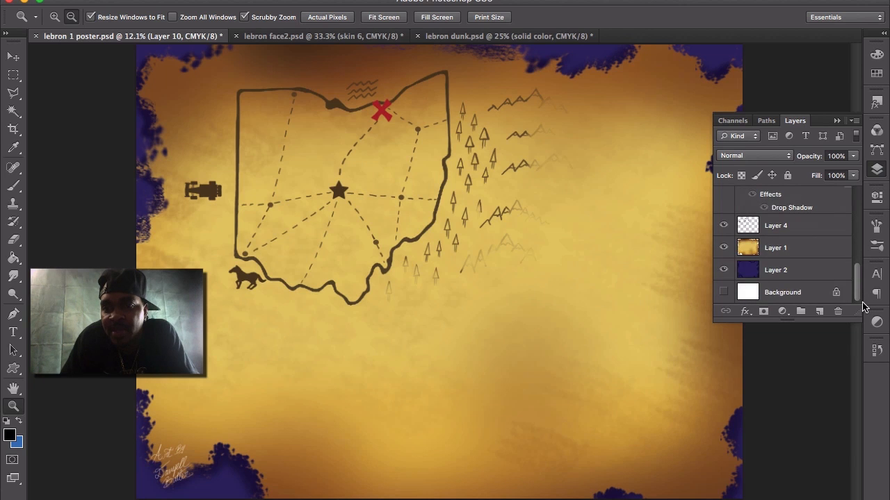
left_click(723, 271)
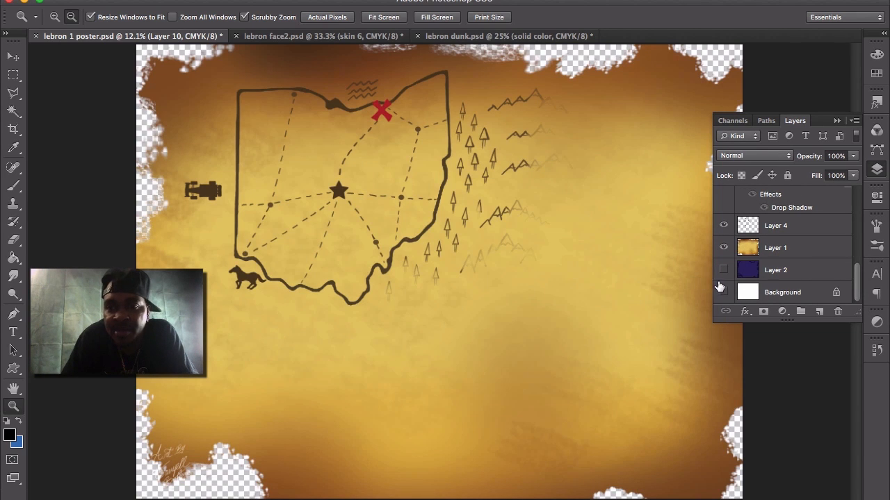
left_click(723, 225)
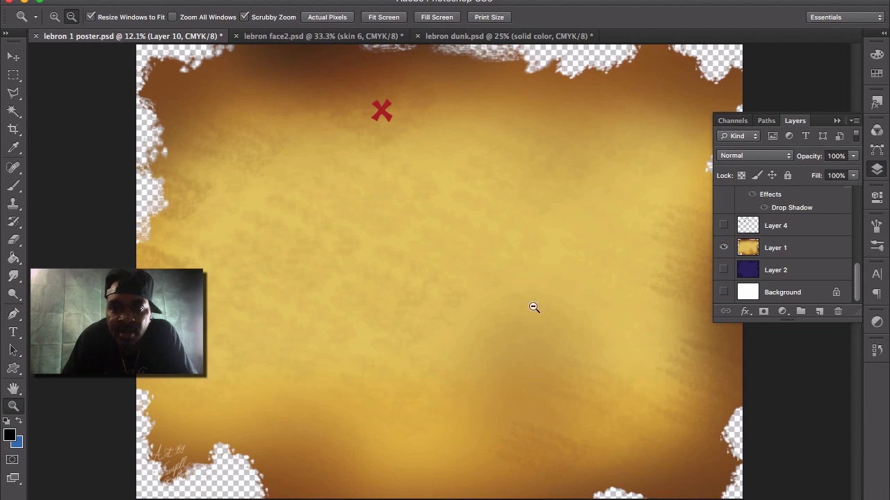
left_click(723, 270)
left_click(723, 225)
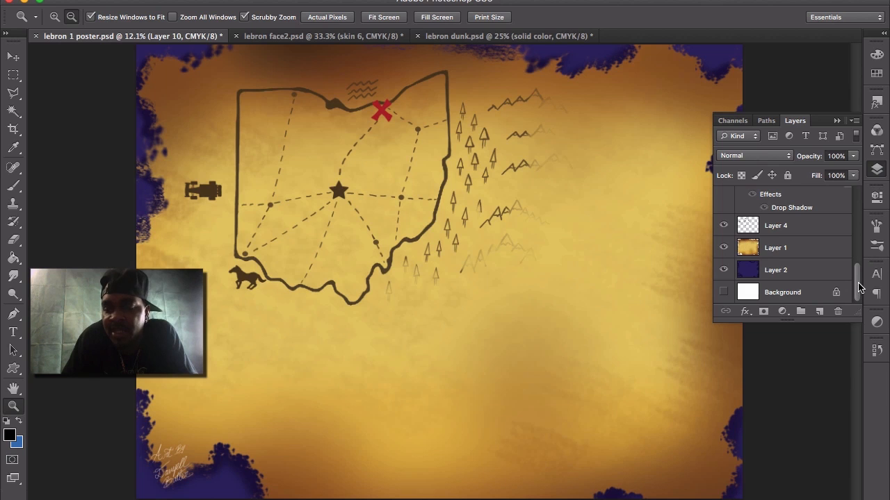
Show the lebron dunk and lebron face layers over the map background.
left_click_drag(862, 291, 860, 206)
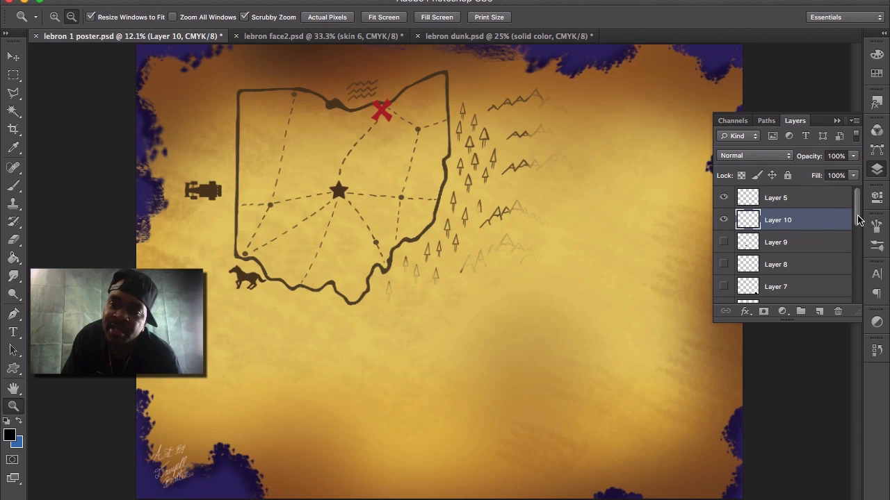
left_click_drag(859, 221, 859, 262)
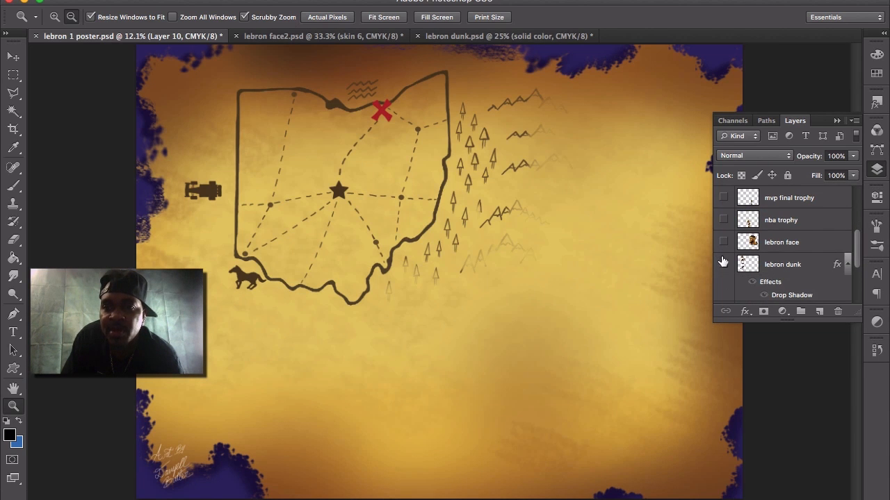
left_click(723, 265)
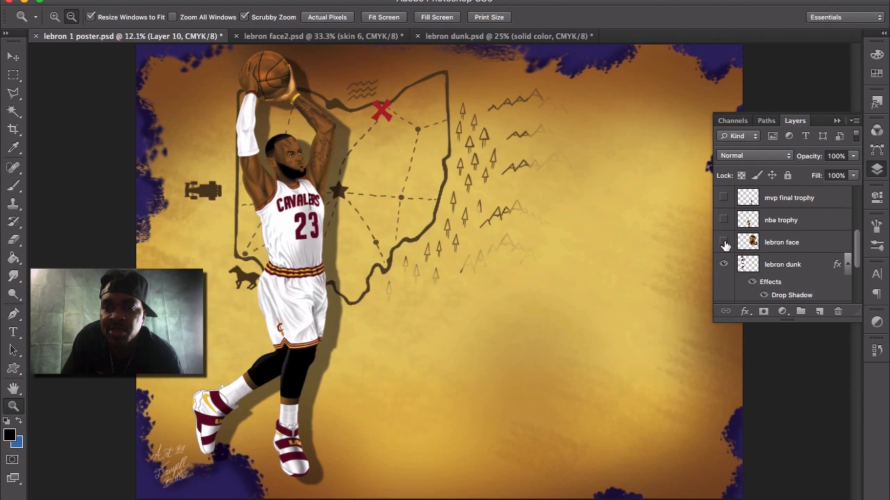
left_click(723, 242)
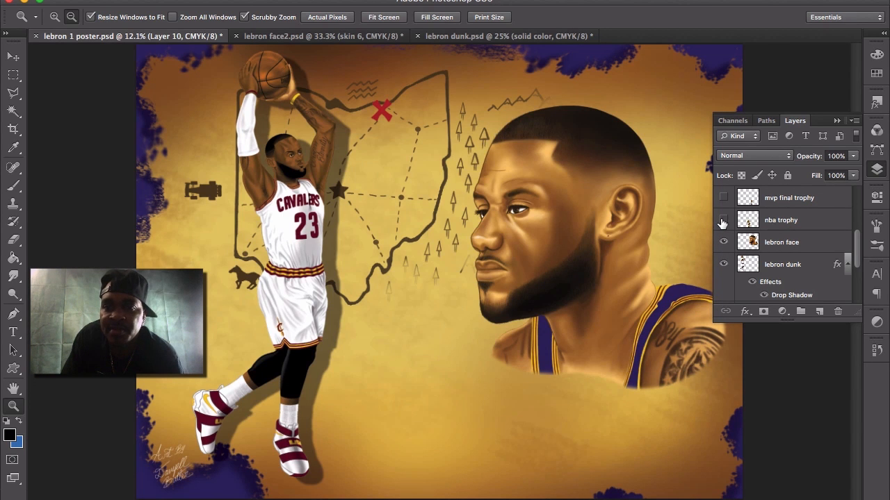
Show the nba trophy, mvp final trophy and Layer 6 layers along the poster's lower edge.
left_click(723, 220)
left_click(723, 198)
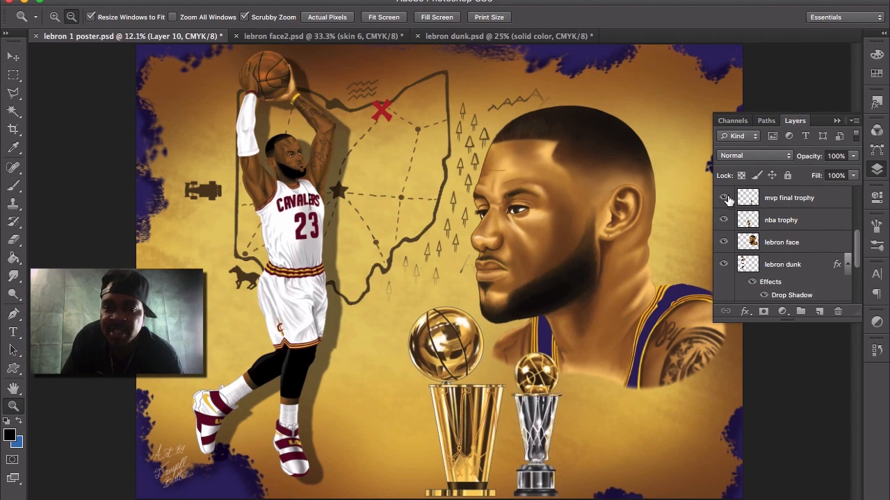
scroll(857, 251, "up", 1)
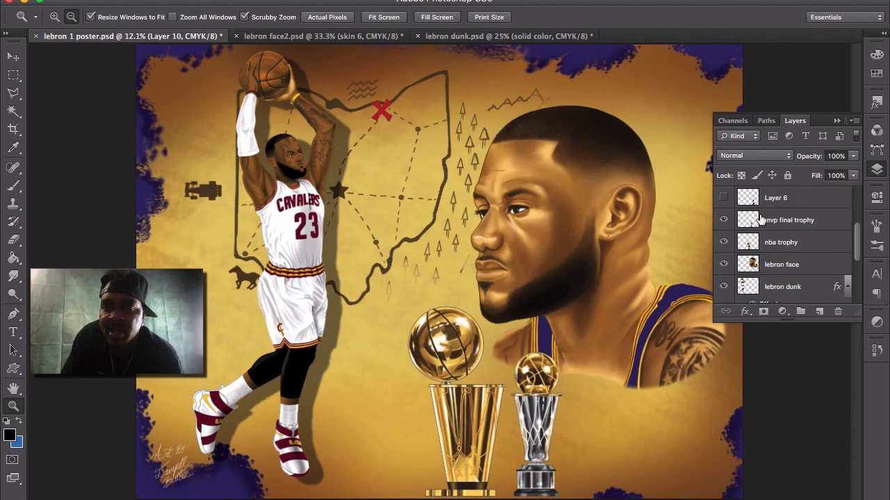
left_click(724, 198)
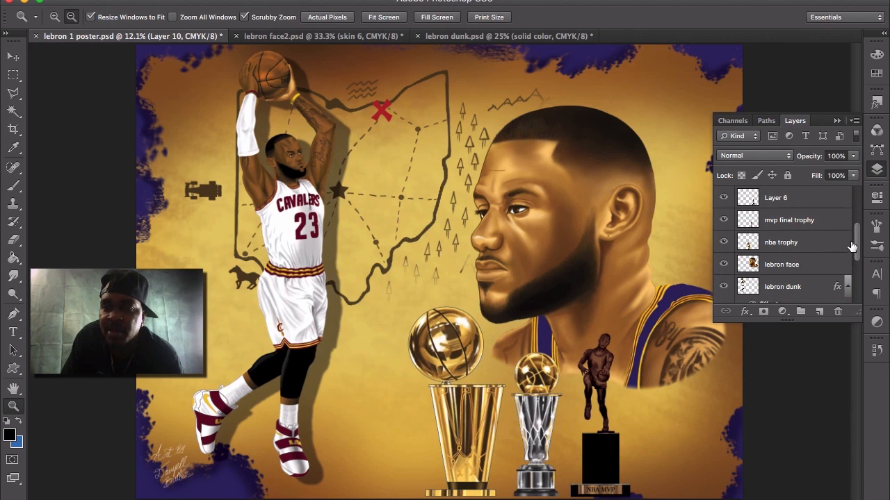
Show Layer 7, Layer 8 and Layer 9 to bring back the all-star trophy, its lettering and the medal.
scroll(857, 240, "up", 1)
scroll(856, 237, "up", 1)
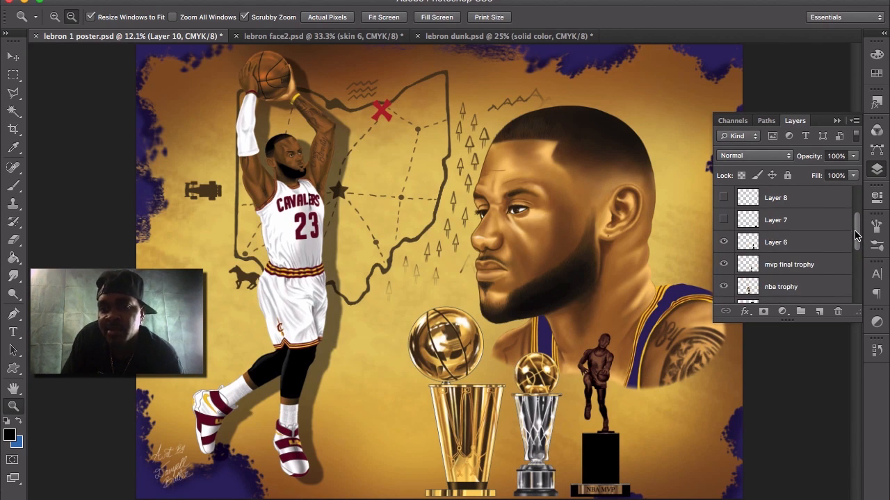
left_click(723, 220)
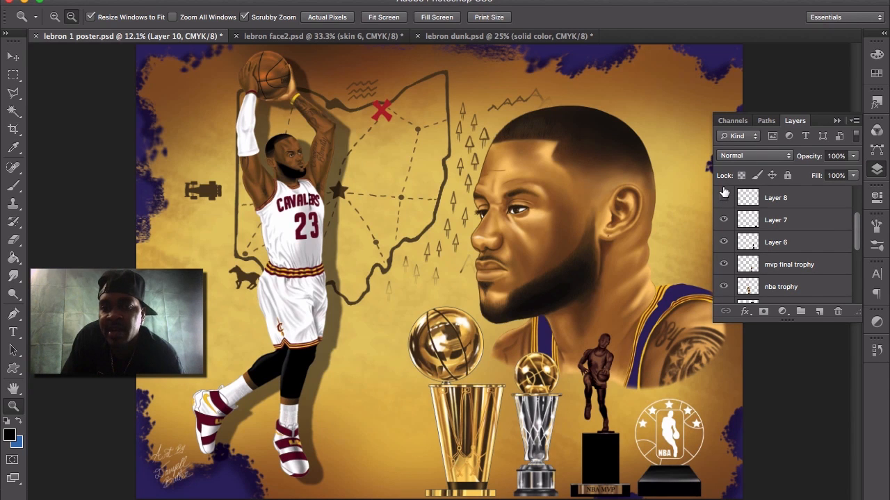
left_click(723, 198)
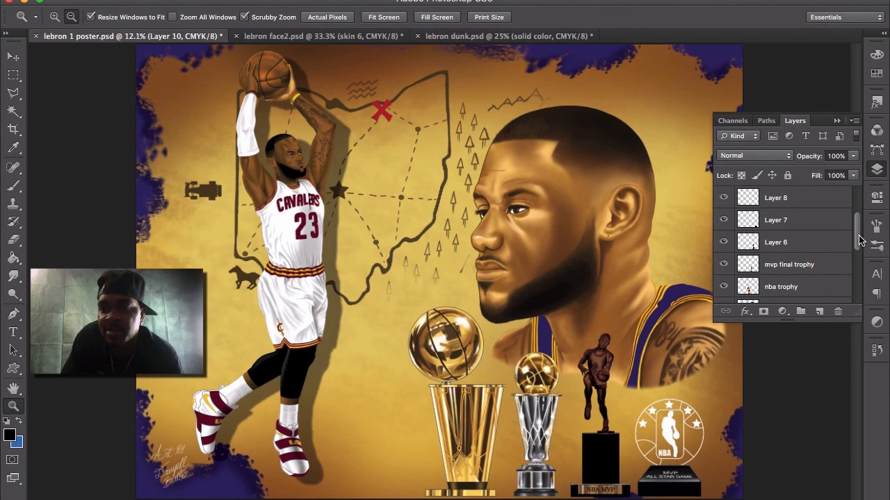
scroll(858, 234, "up", 1)
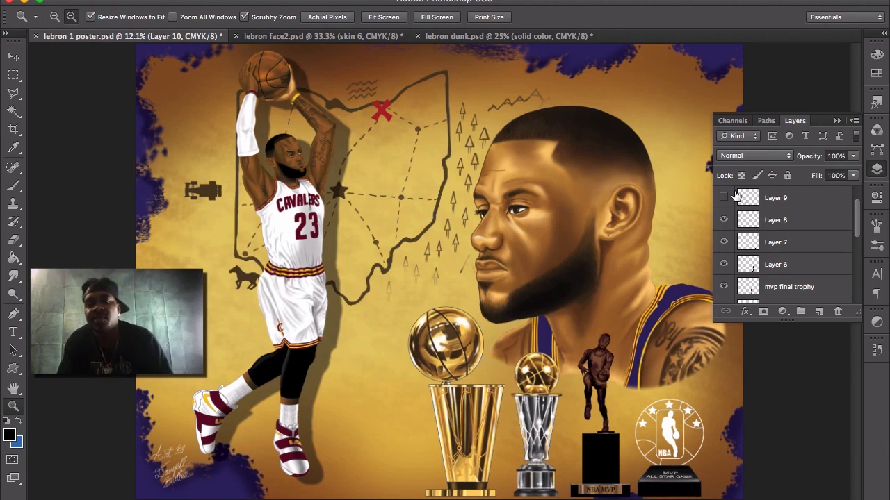
left_click(724, 199)
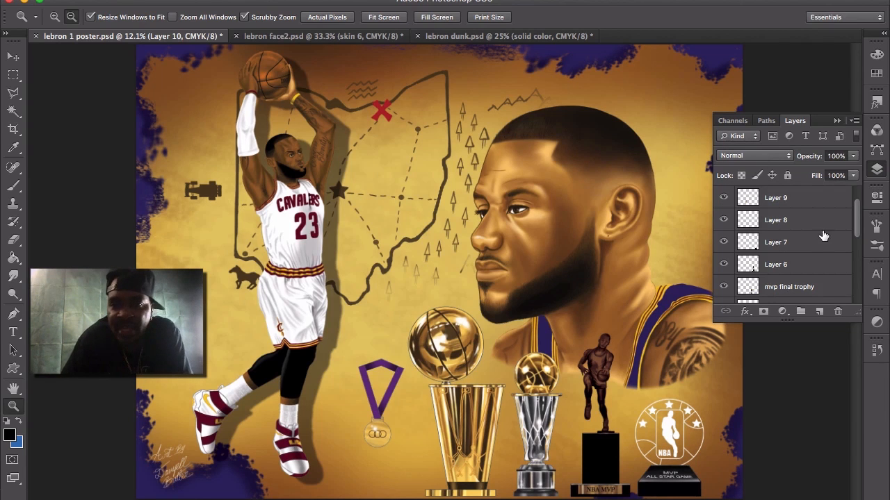
left_click_drag(858, 221, 860, 198)
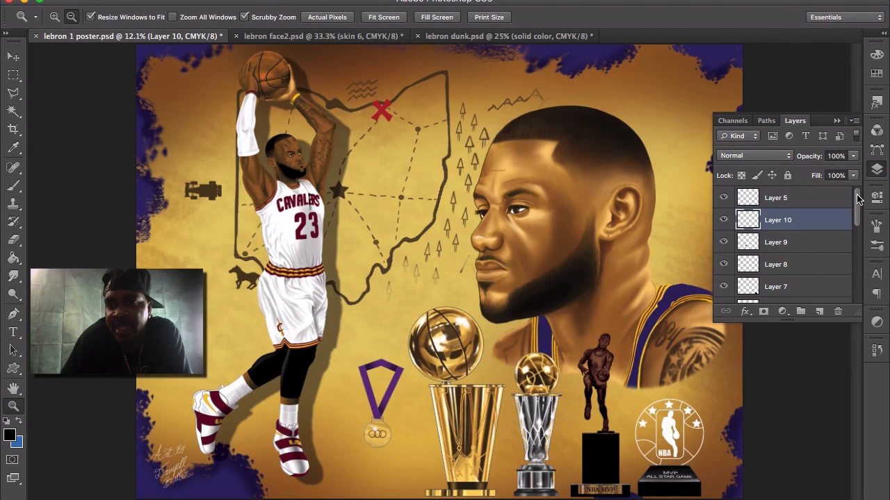